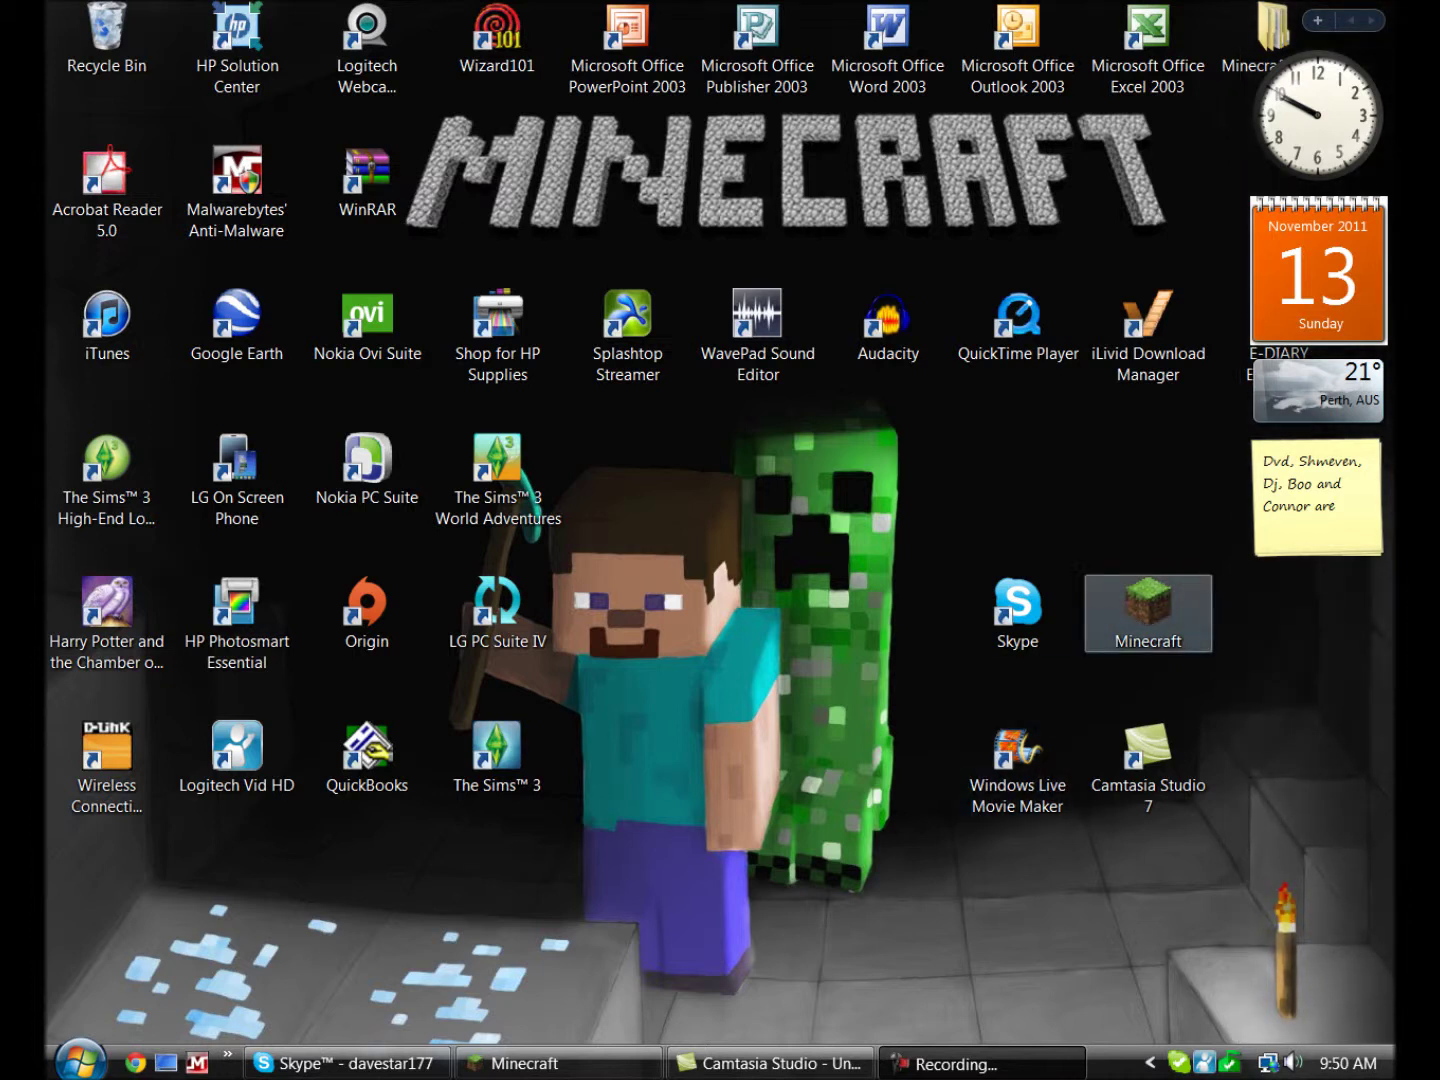
# Launch Minecraft from the desktop and join the PvP server.
pyautogui.click(1148, 613)
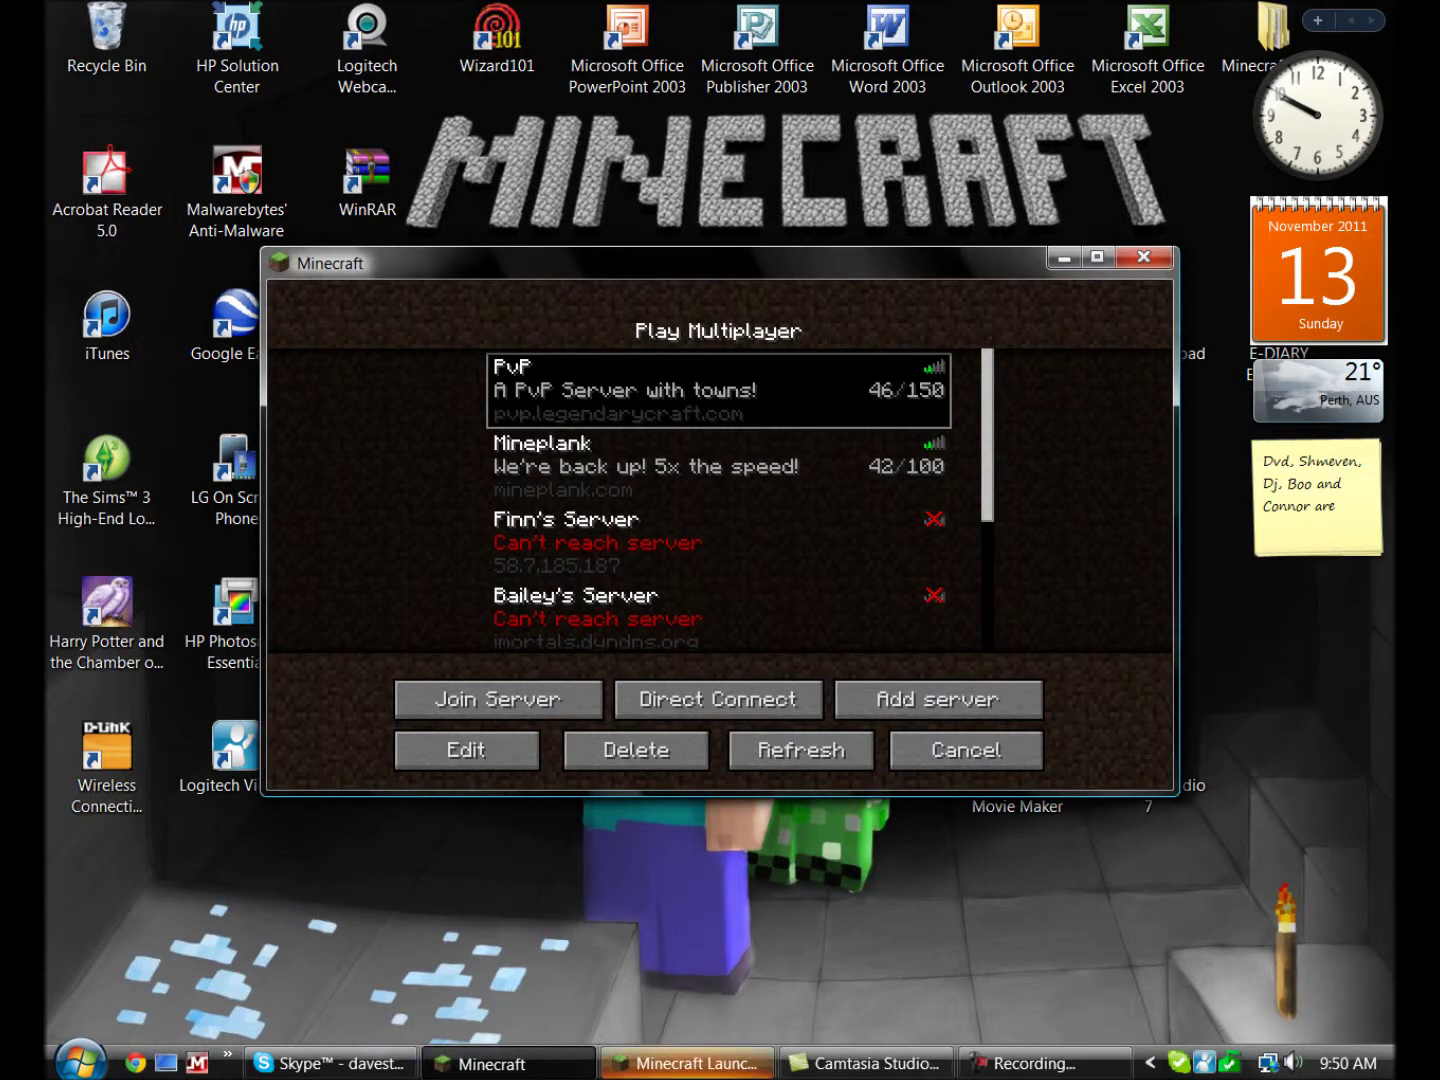
pyautogui.click(498, 699)
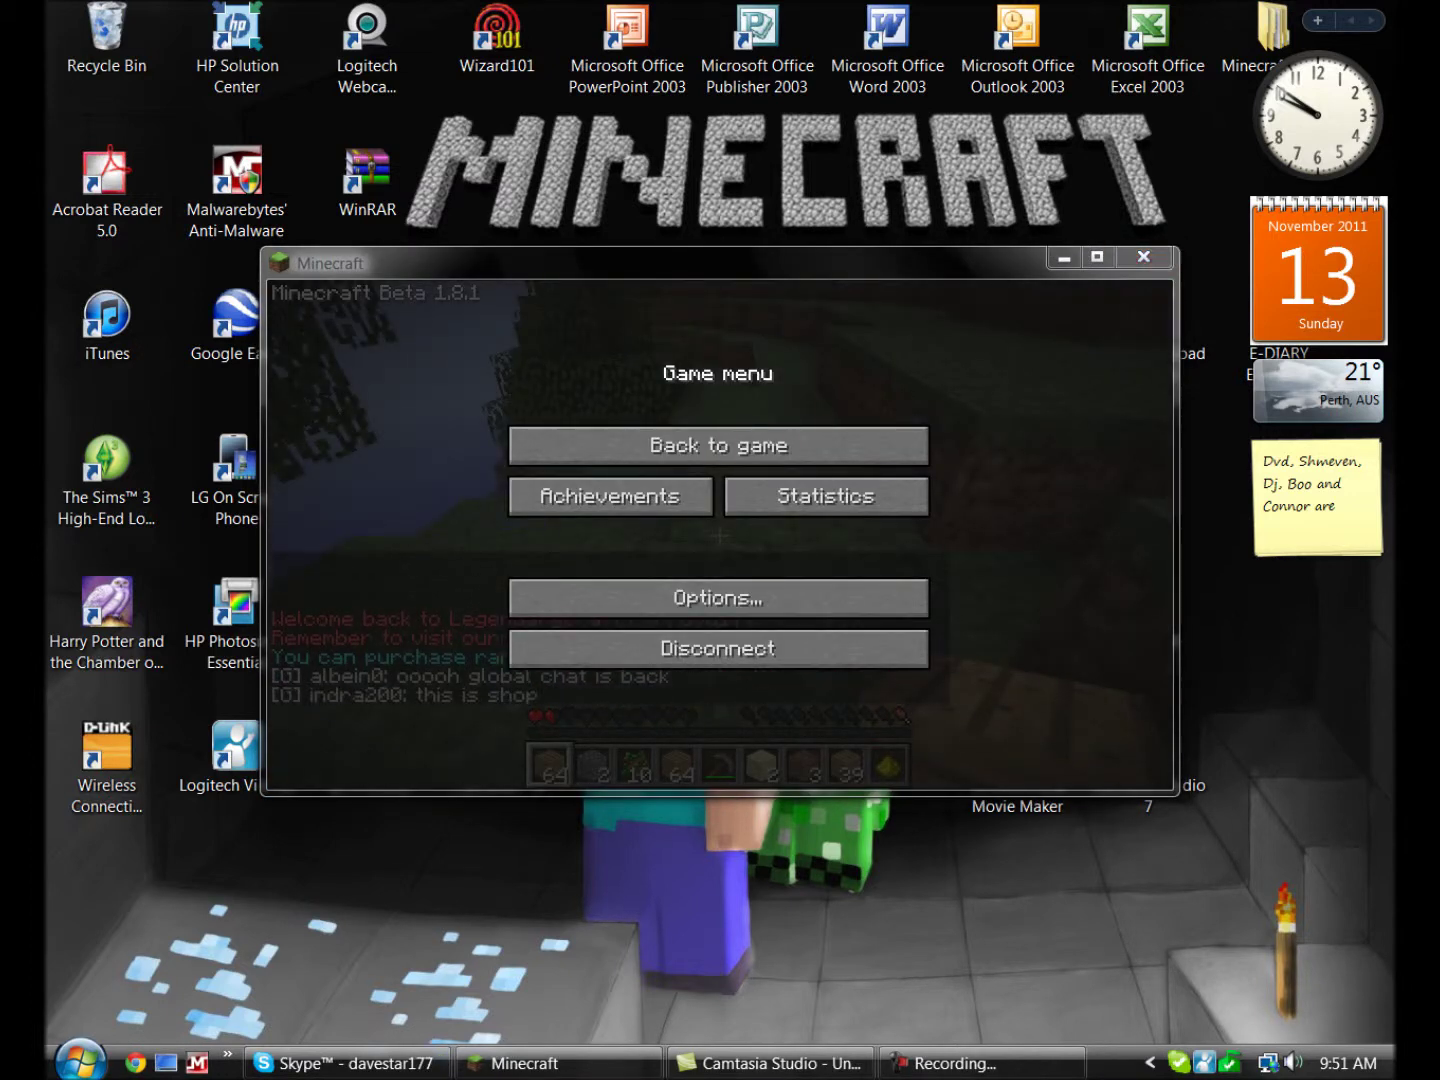
# Resume play in the PvP server world from the Game menu.
pyautogui.click(718, 444)
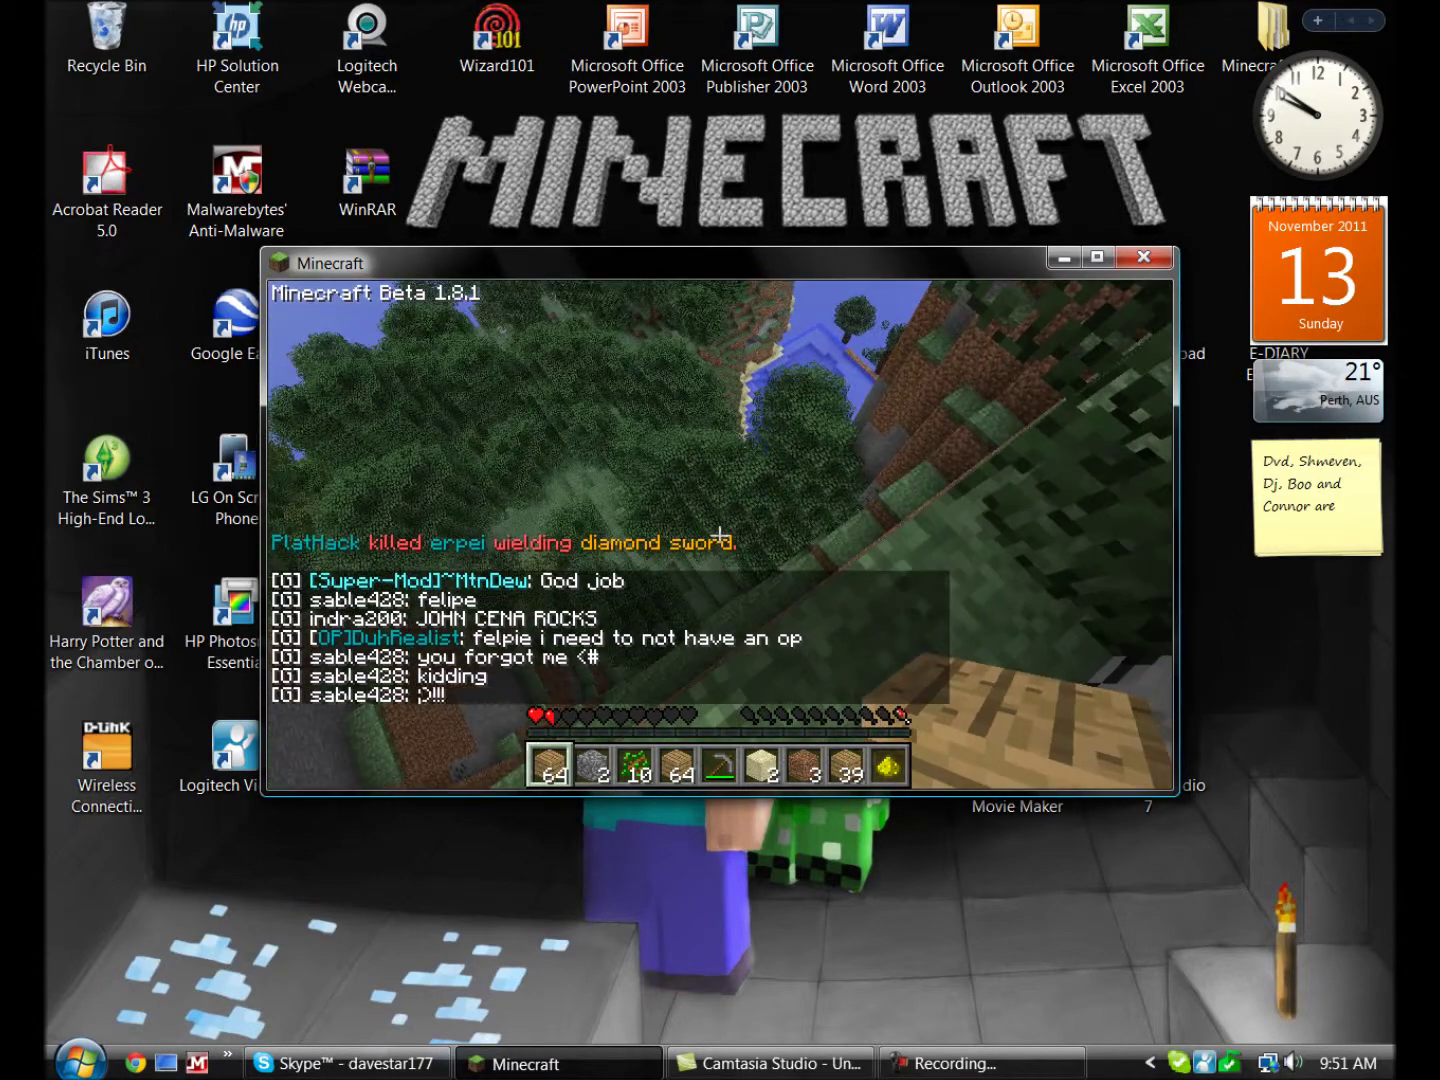
pyautogui.write('to ')
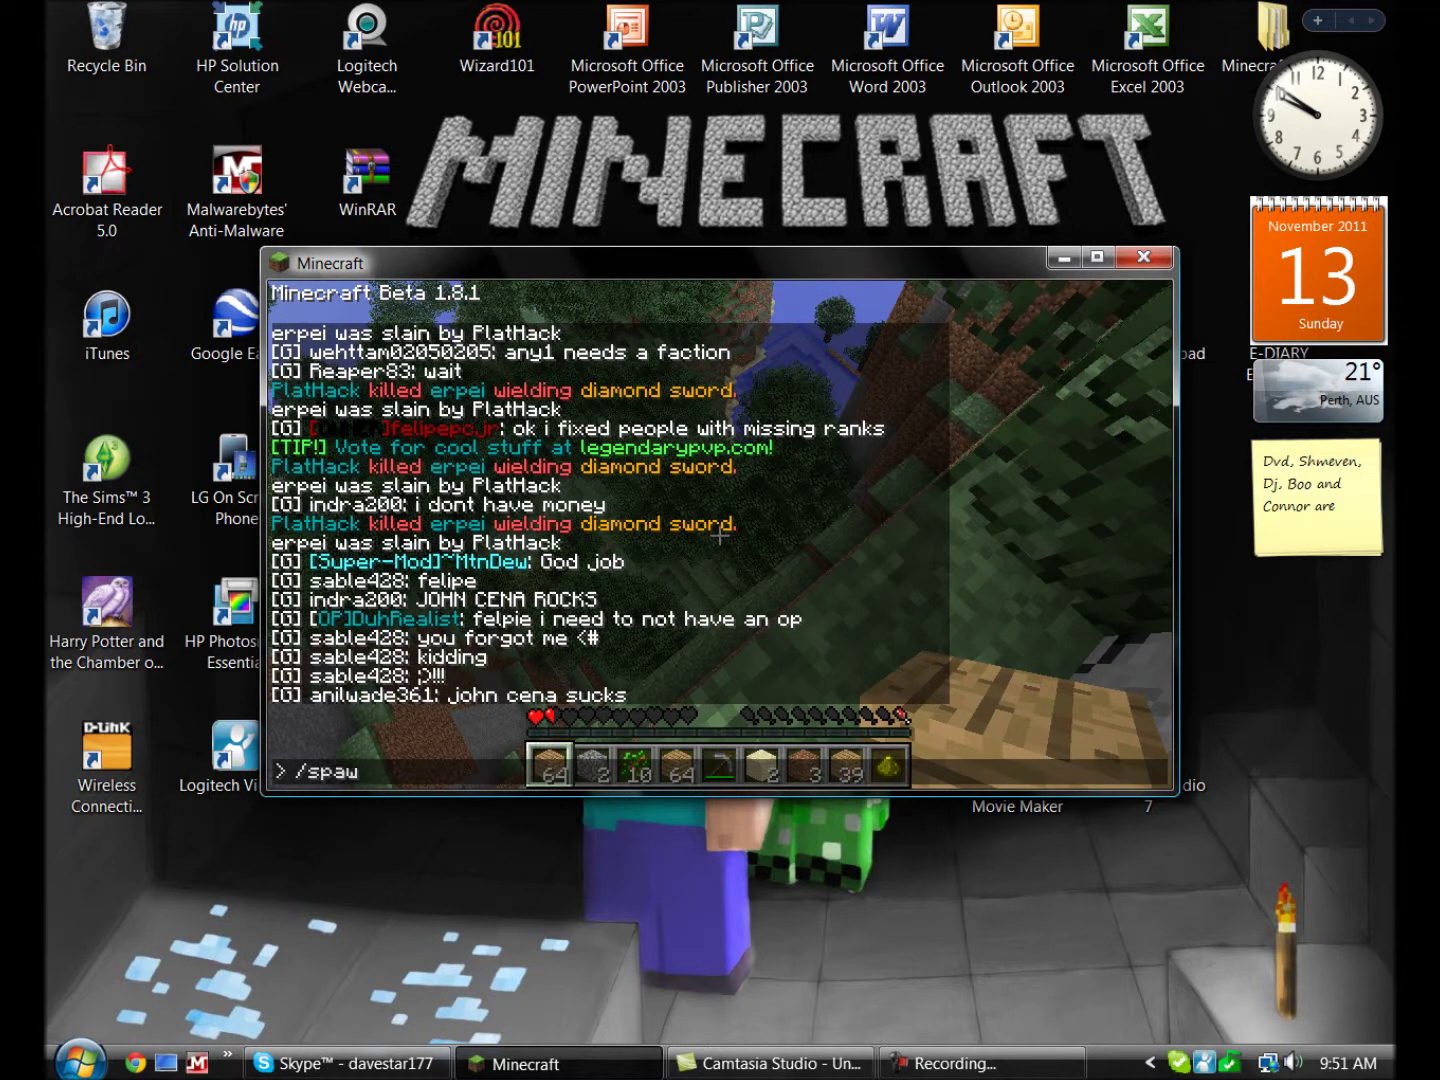
pyautogui.write('n')
# Send /spawn to teleport to the server spawn, then try /f home.
pyautogui.press('Return')
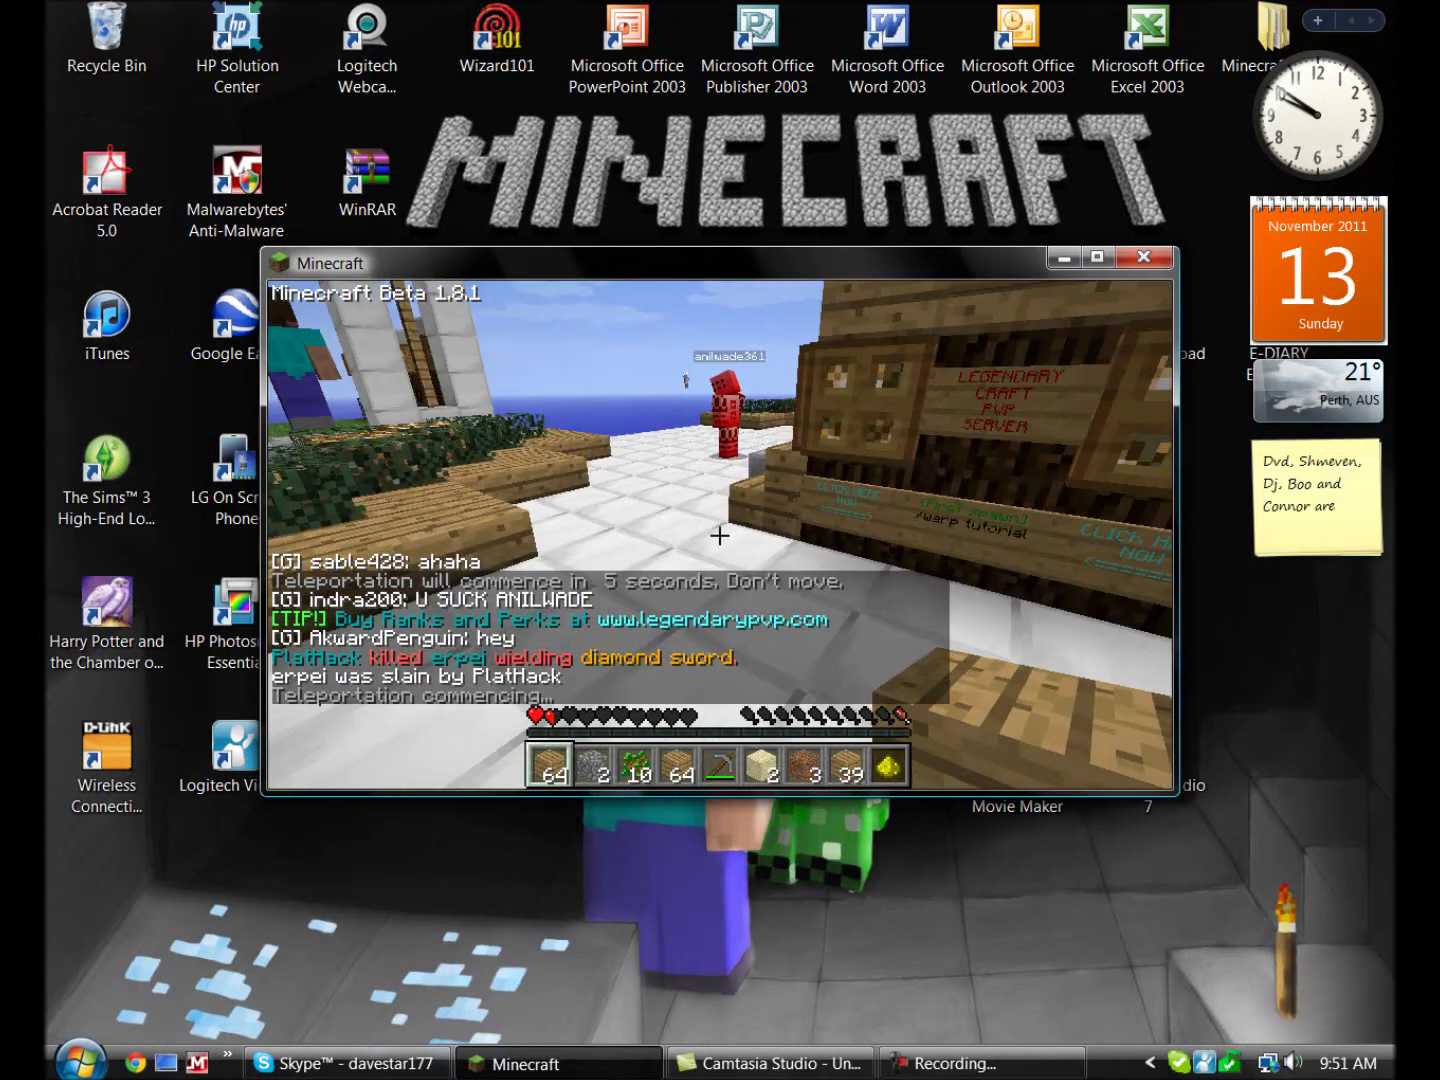
pyautogui.press('t')
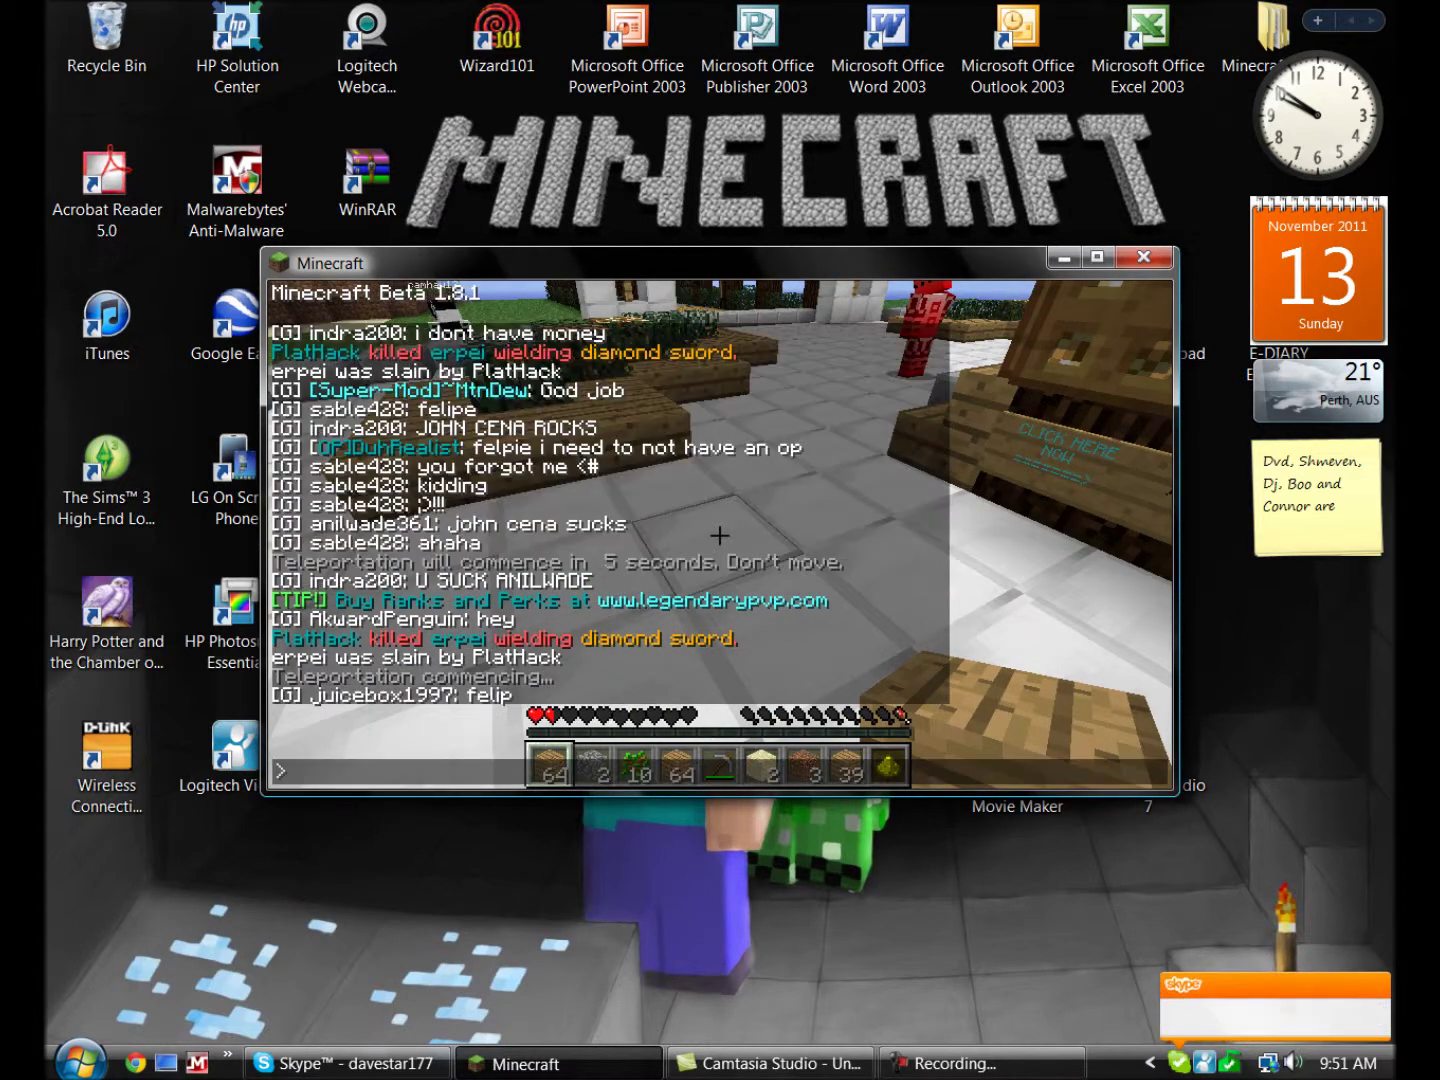
pyautogui.write('/fhome')
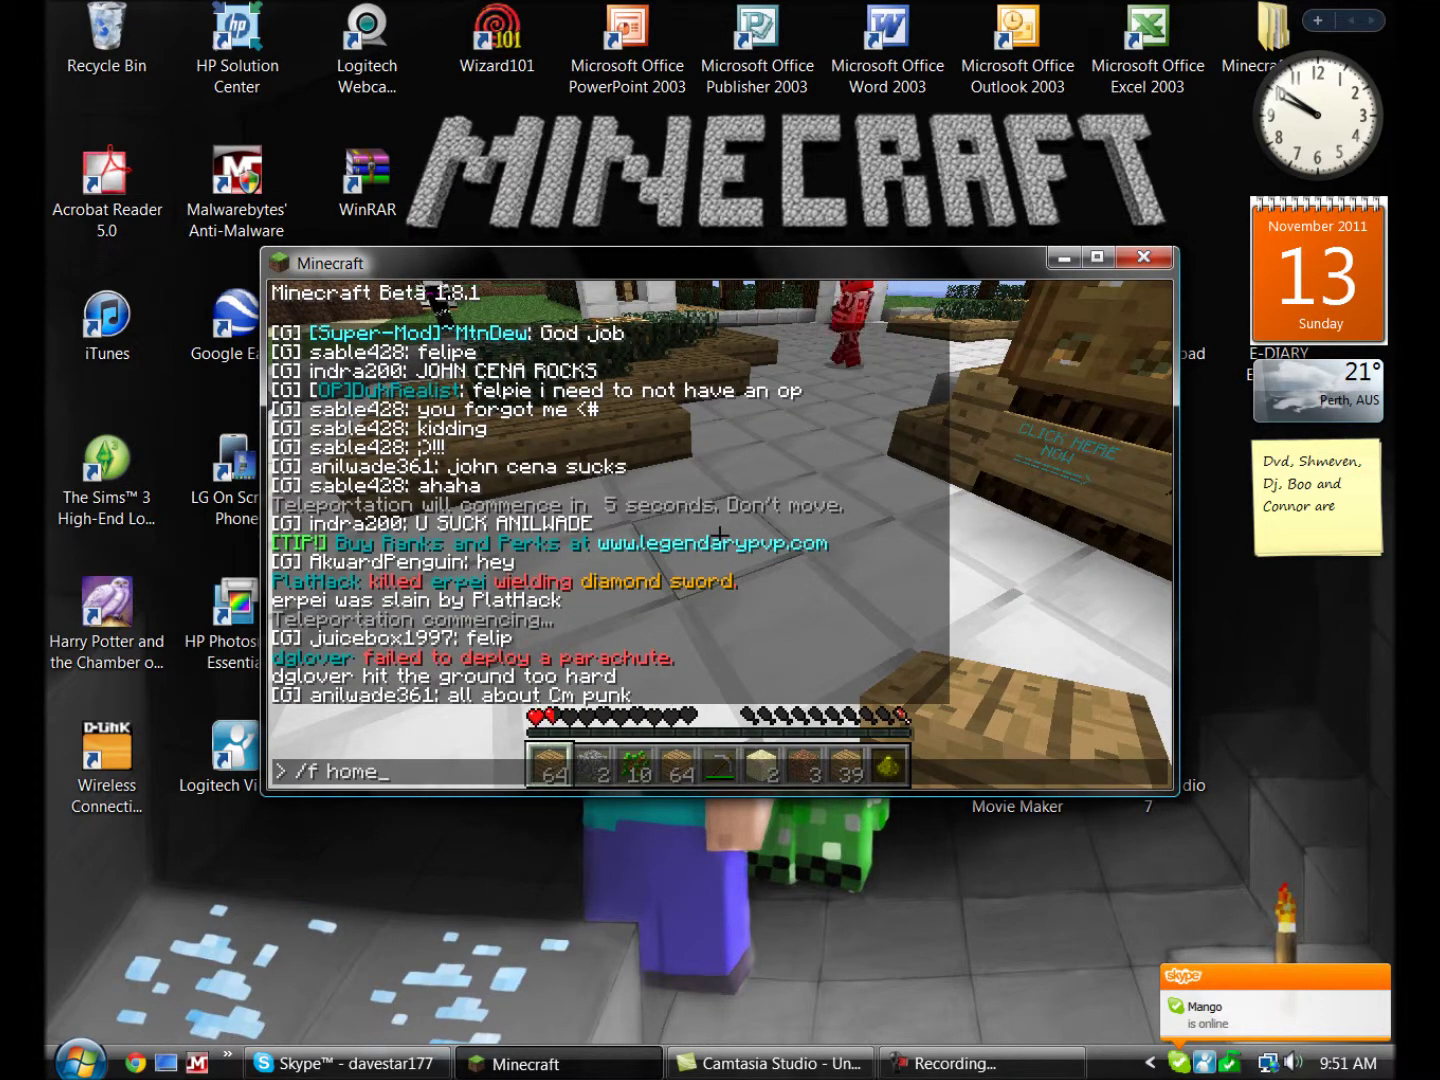
pyautogui.press('Return')
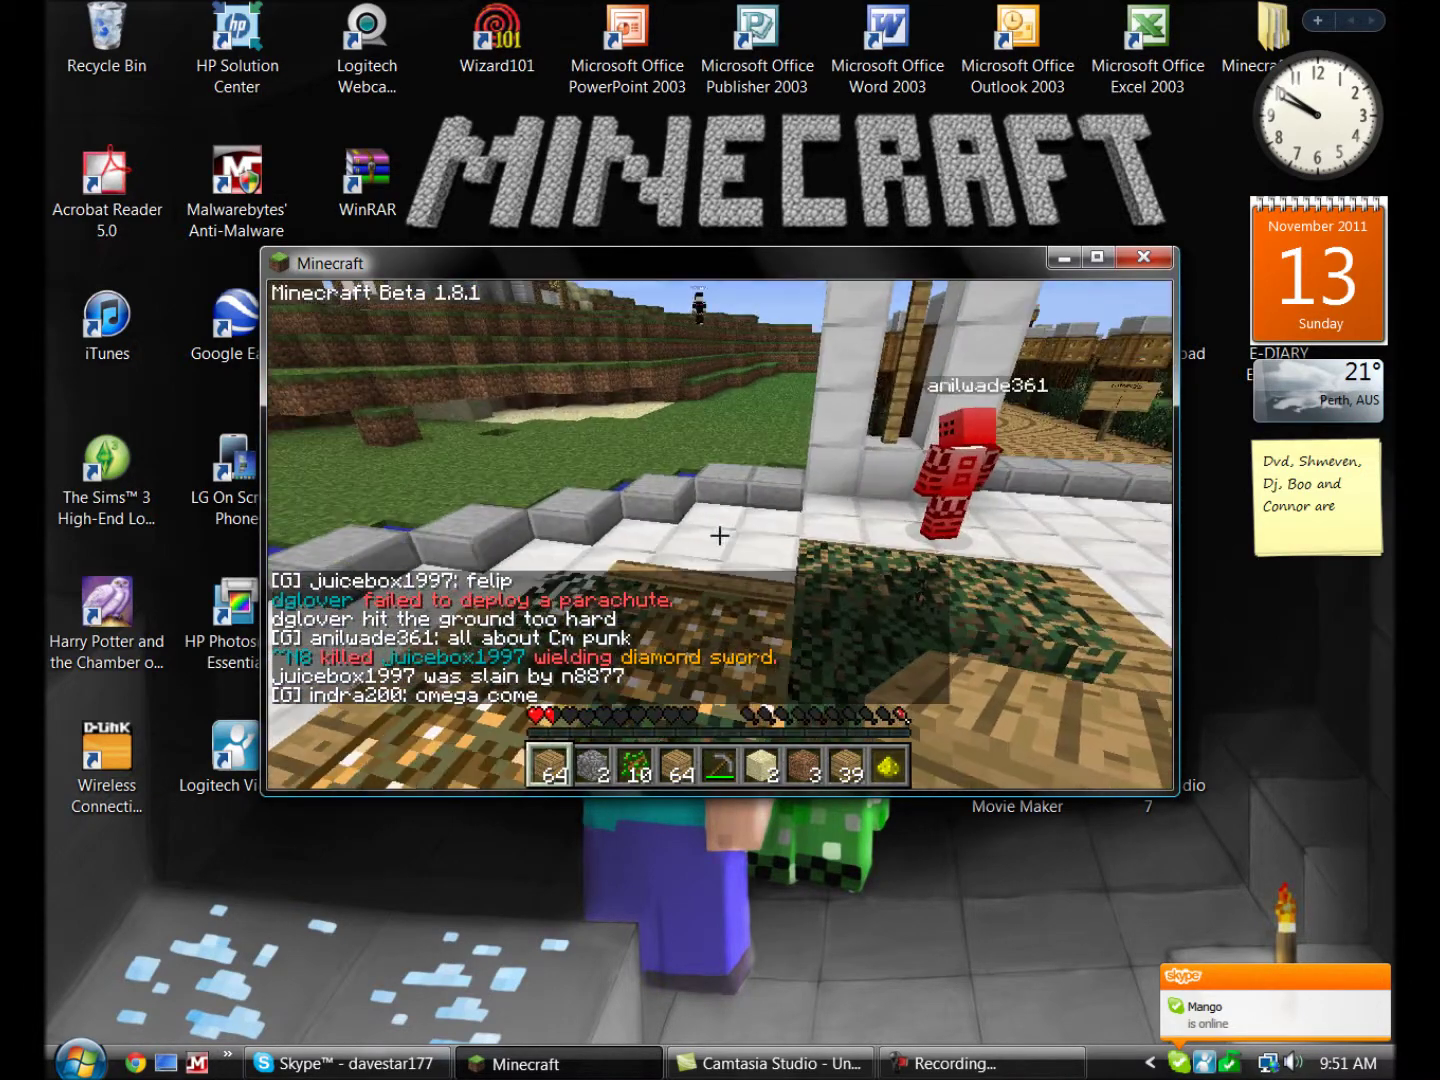
# Walk through the spawn courtyard, past the fountain and planter, toward the castle.
pyautogui.moveTo(720, 535); pyautogui.dragTo(720, 536)
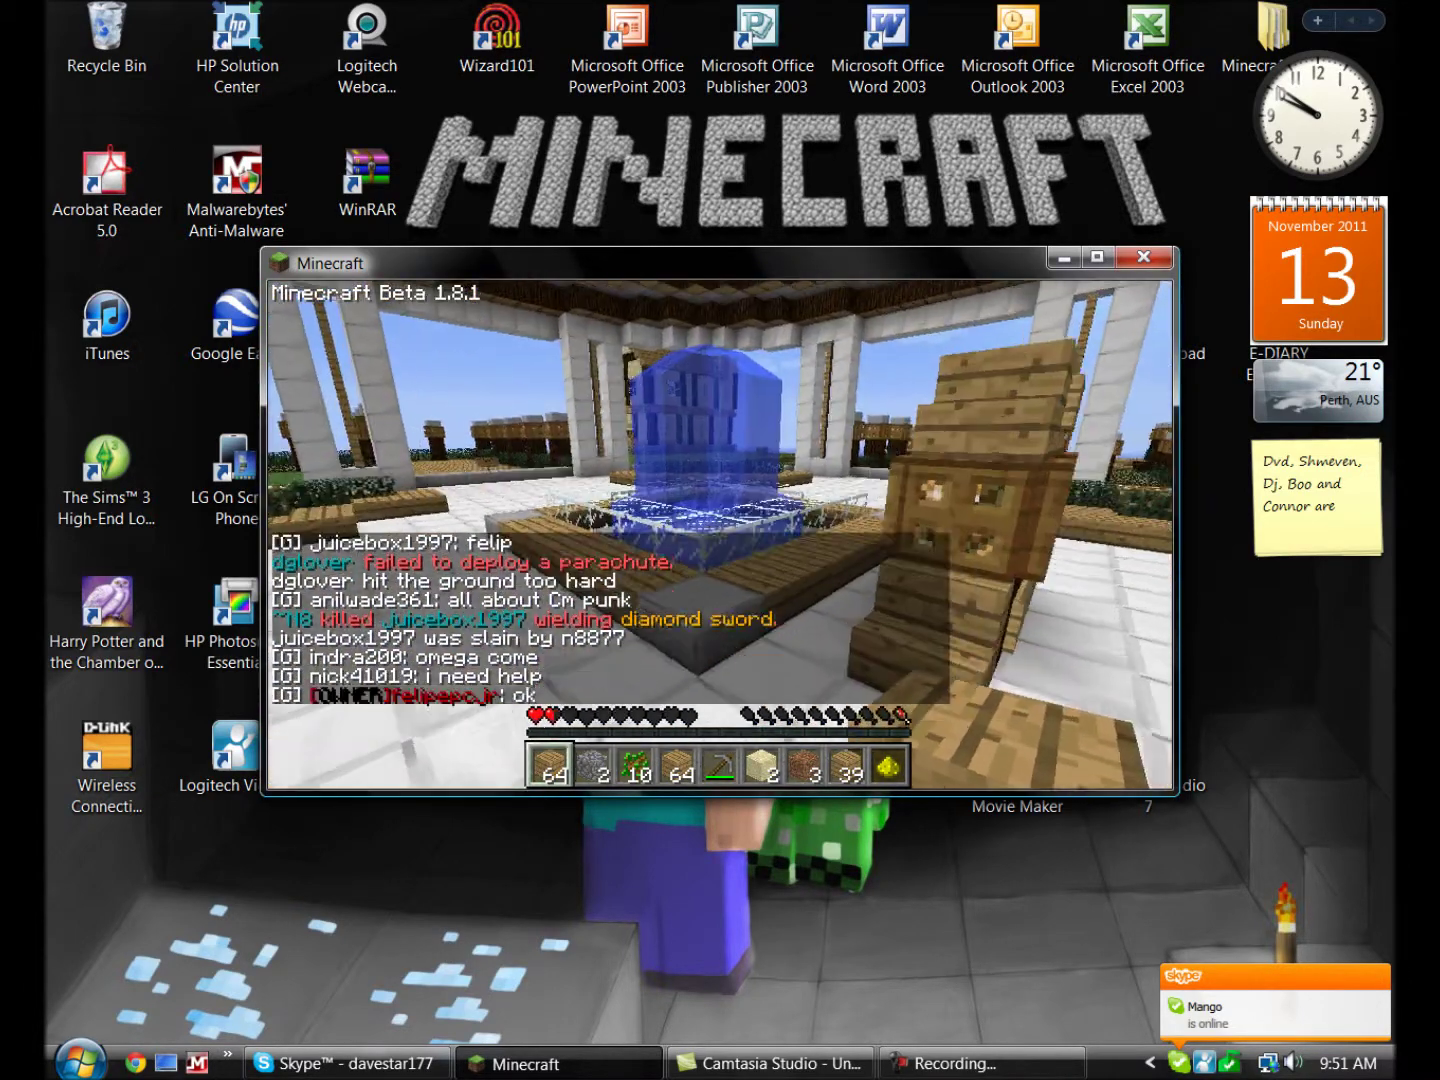
pyautogui.press('w')
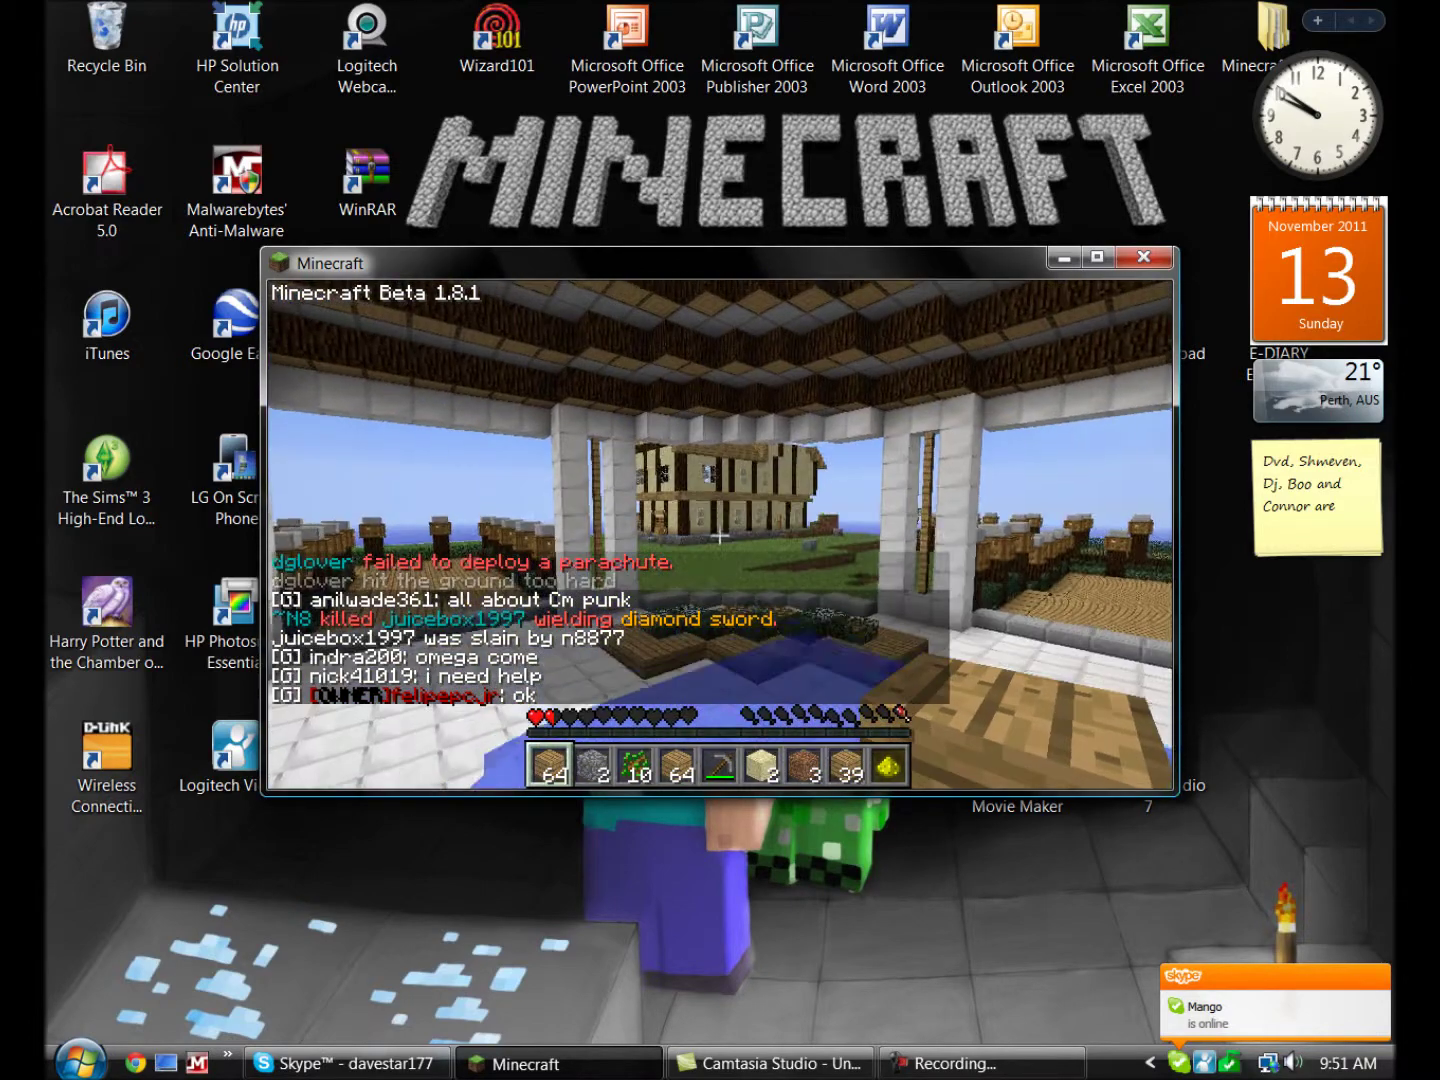
pyautogui.press('w')
pyautogui.moveTo(720, 536); pyautogui.dragTo(720, 536)
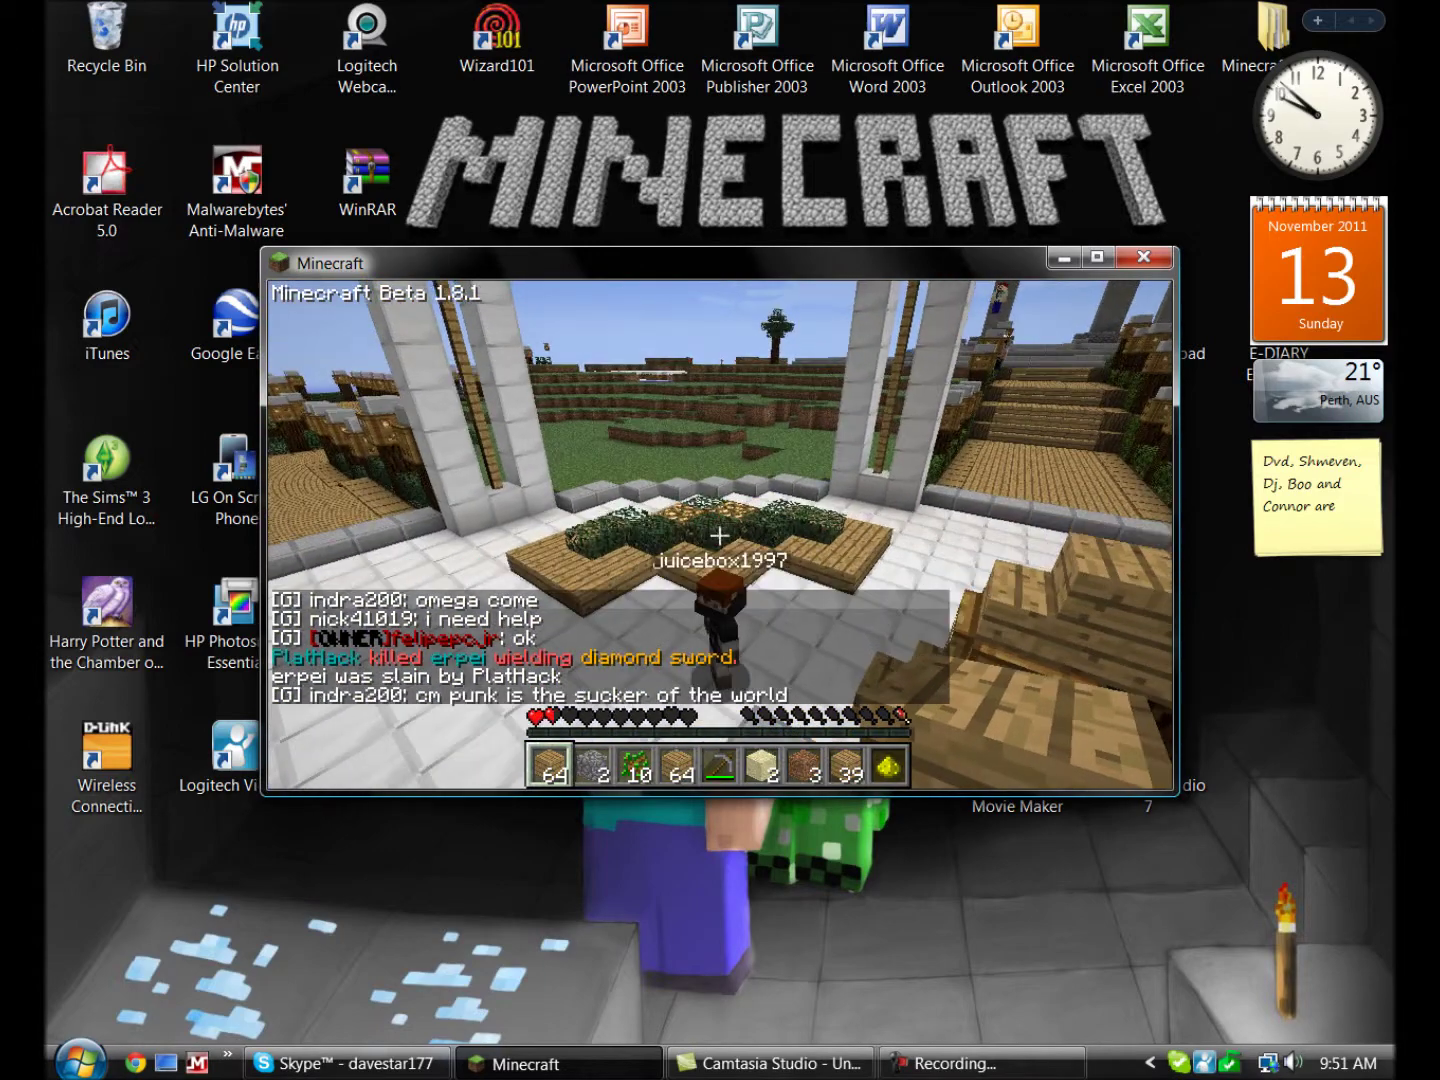
pyautogui.press('w')
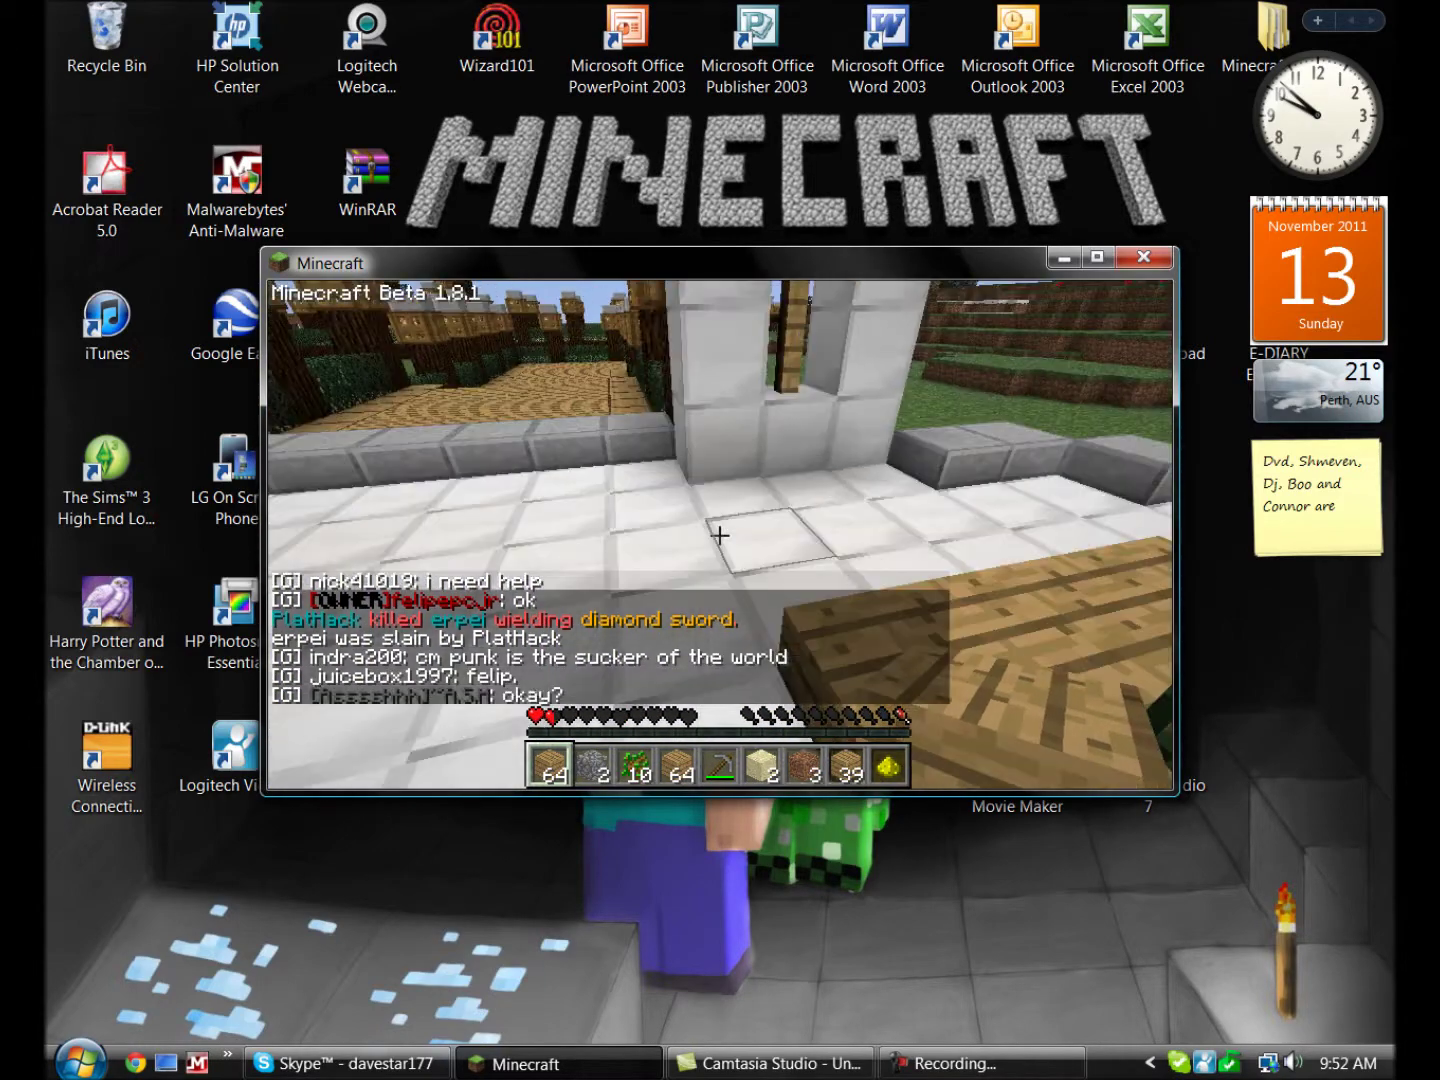
pyautogui.press('w')
pyautogui.press('w')
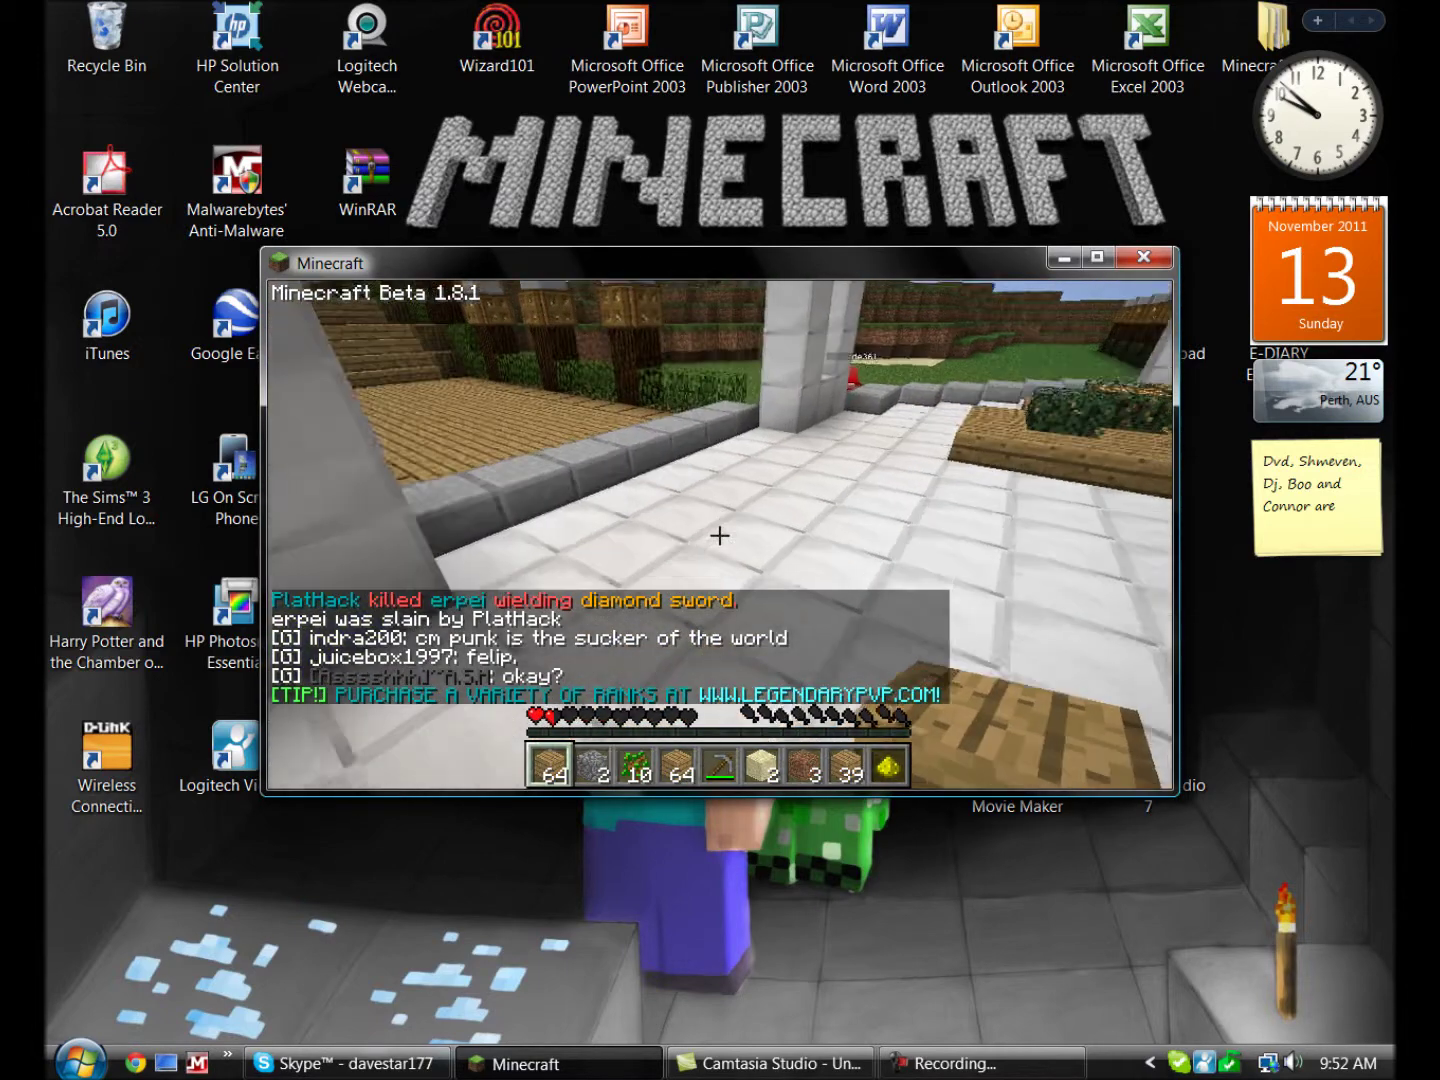
pyautogui.press('w')
pyautogui.press('w')
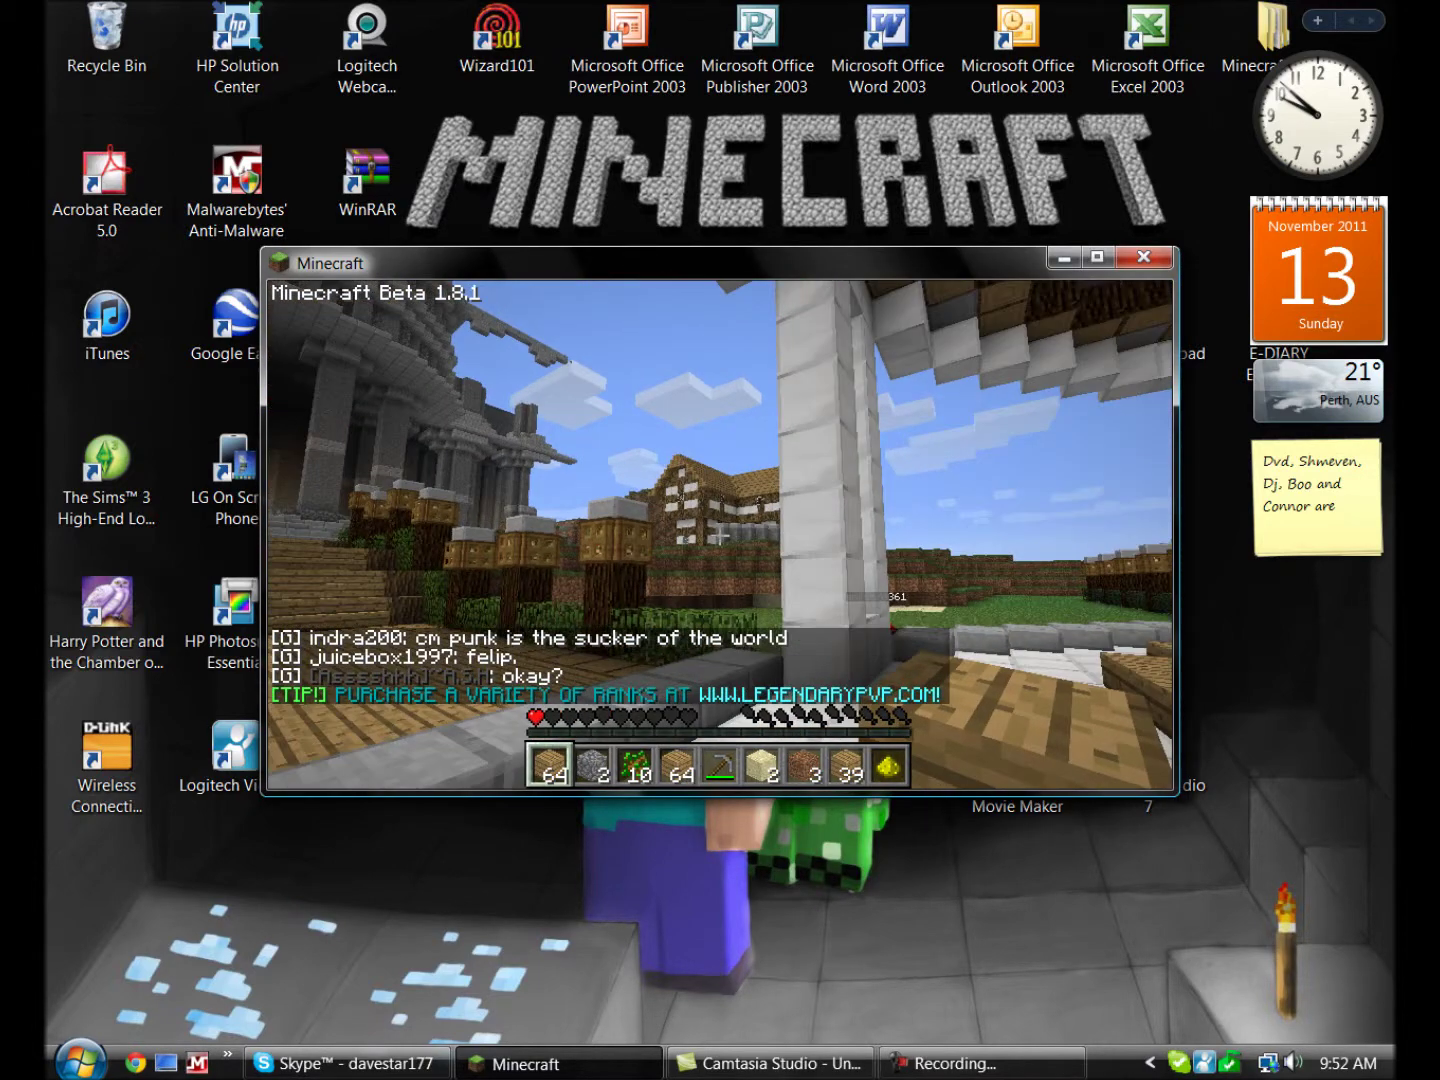
pyautogui.write('wt/f')
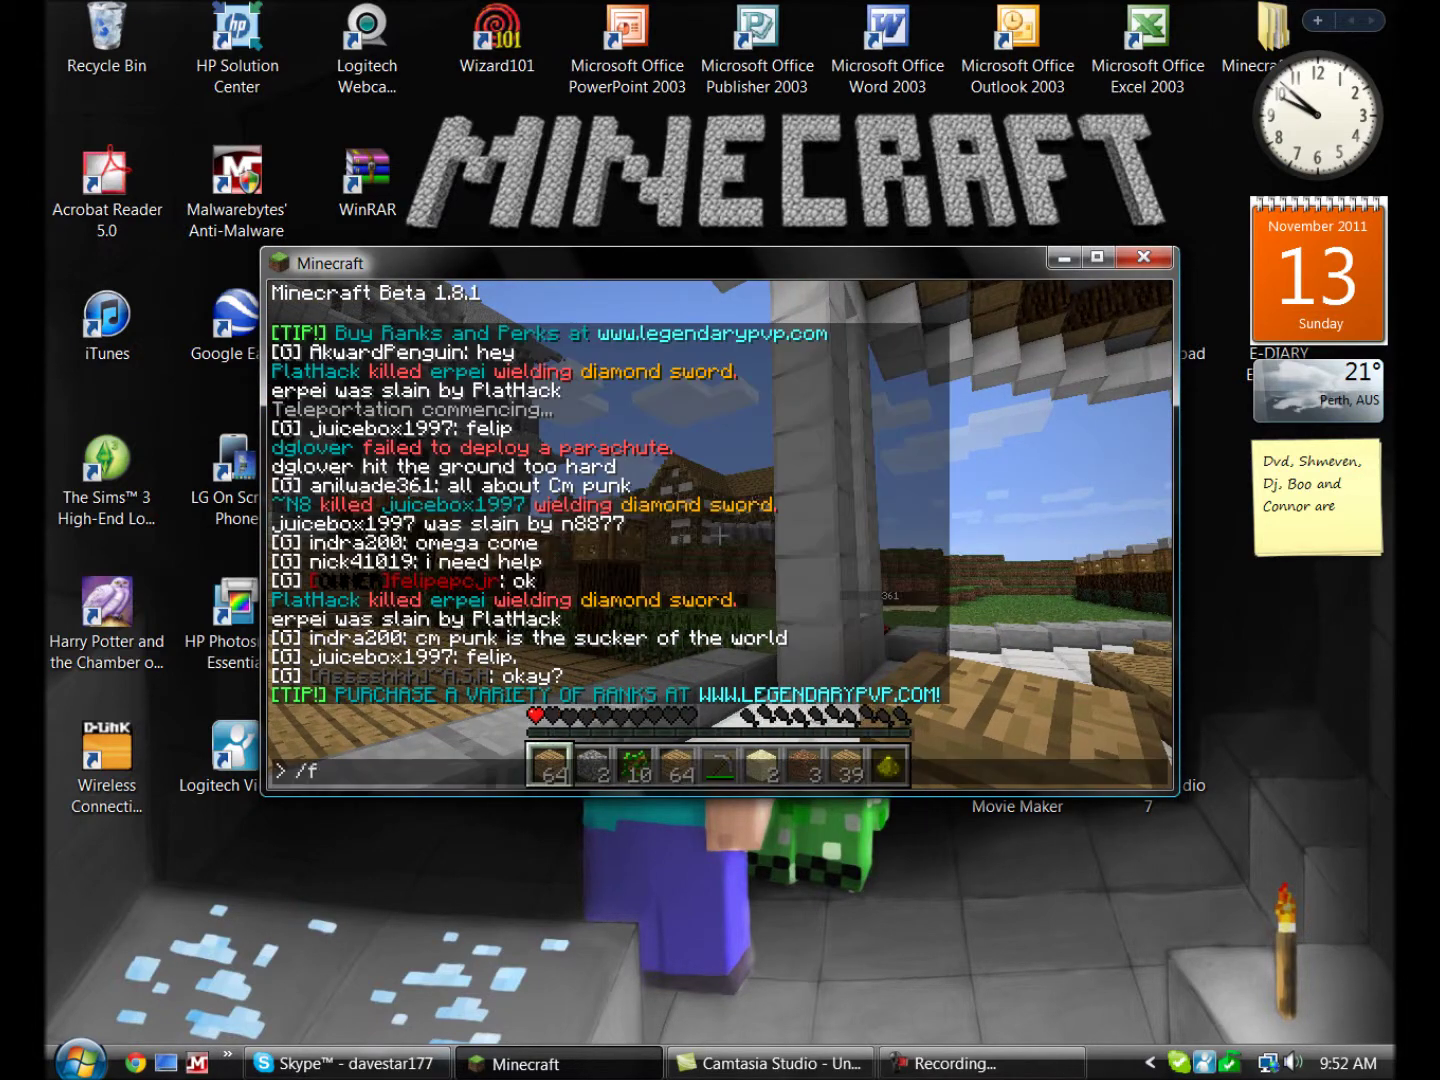
pyautogui.write('ome')
# Send /f home, join faction LMAFO, then switch to third-person view.
pyautogui.press('Return')
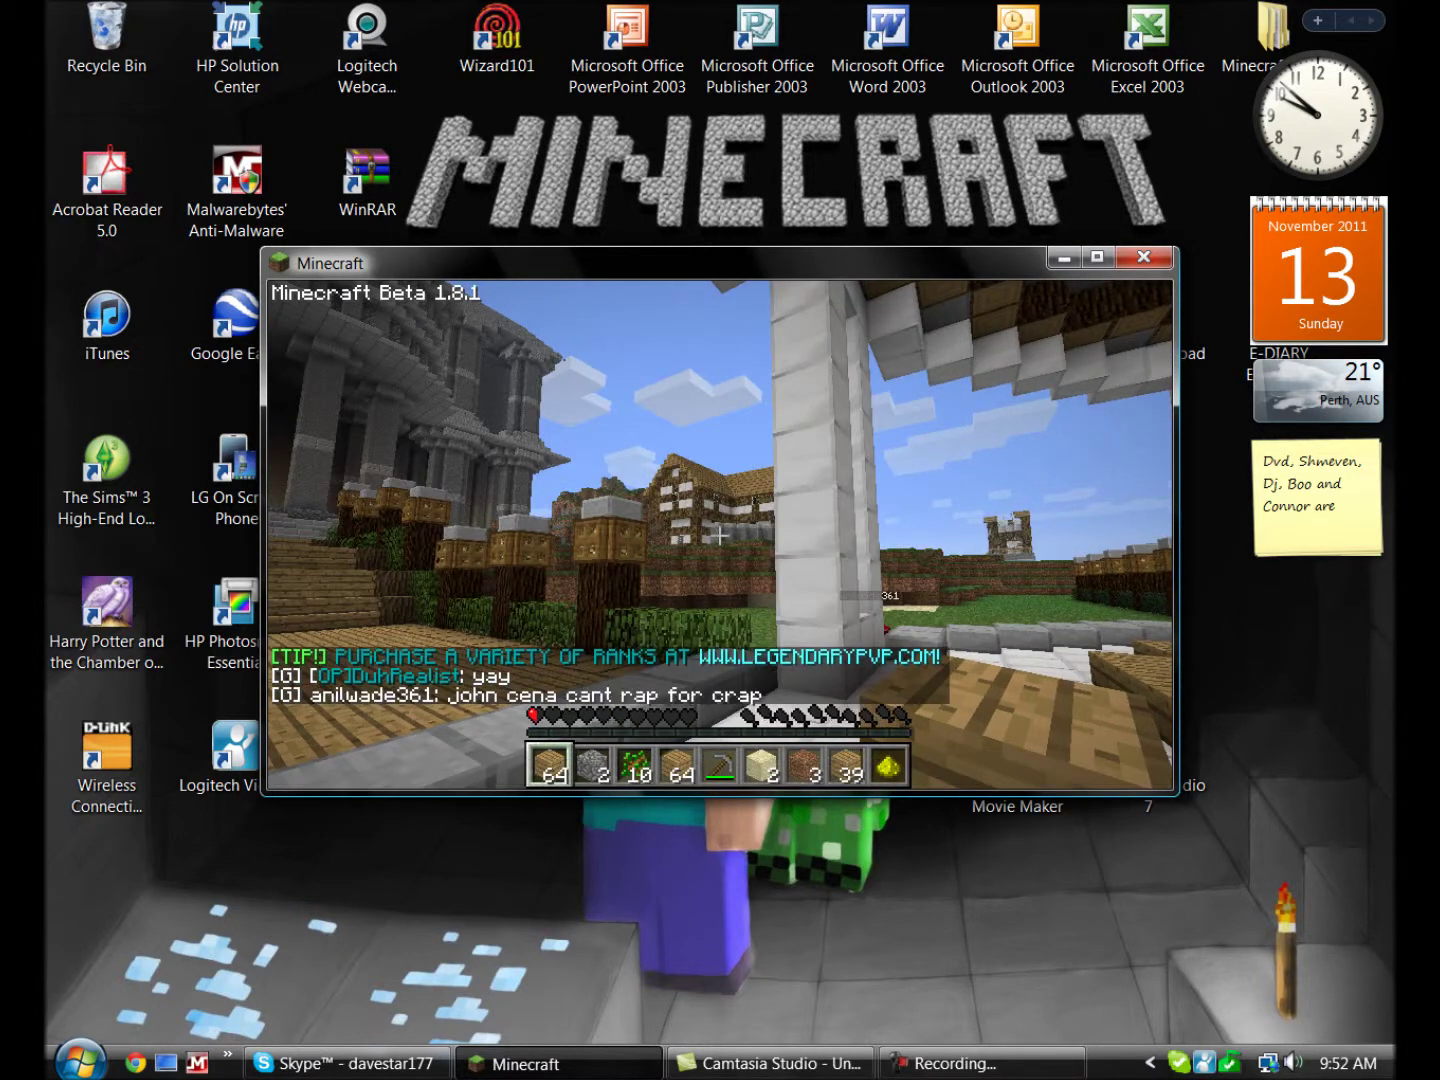
pyautogui.write('t/')
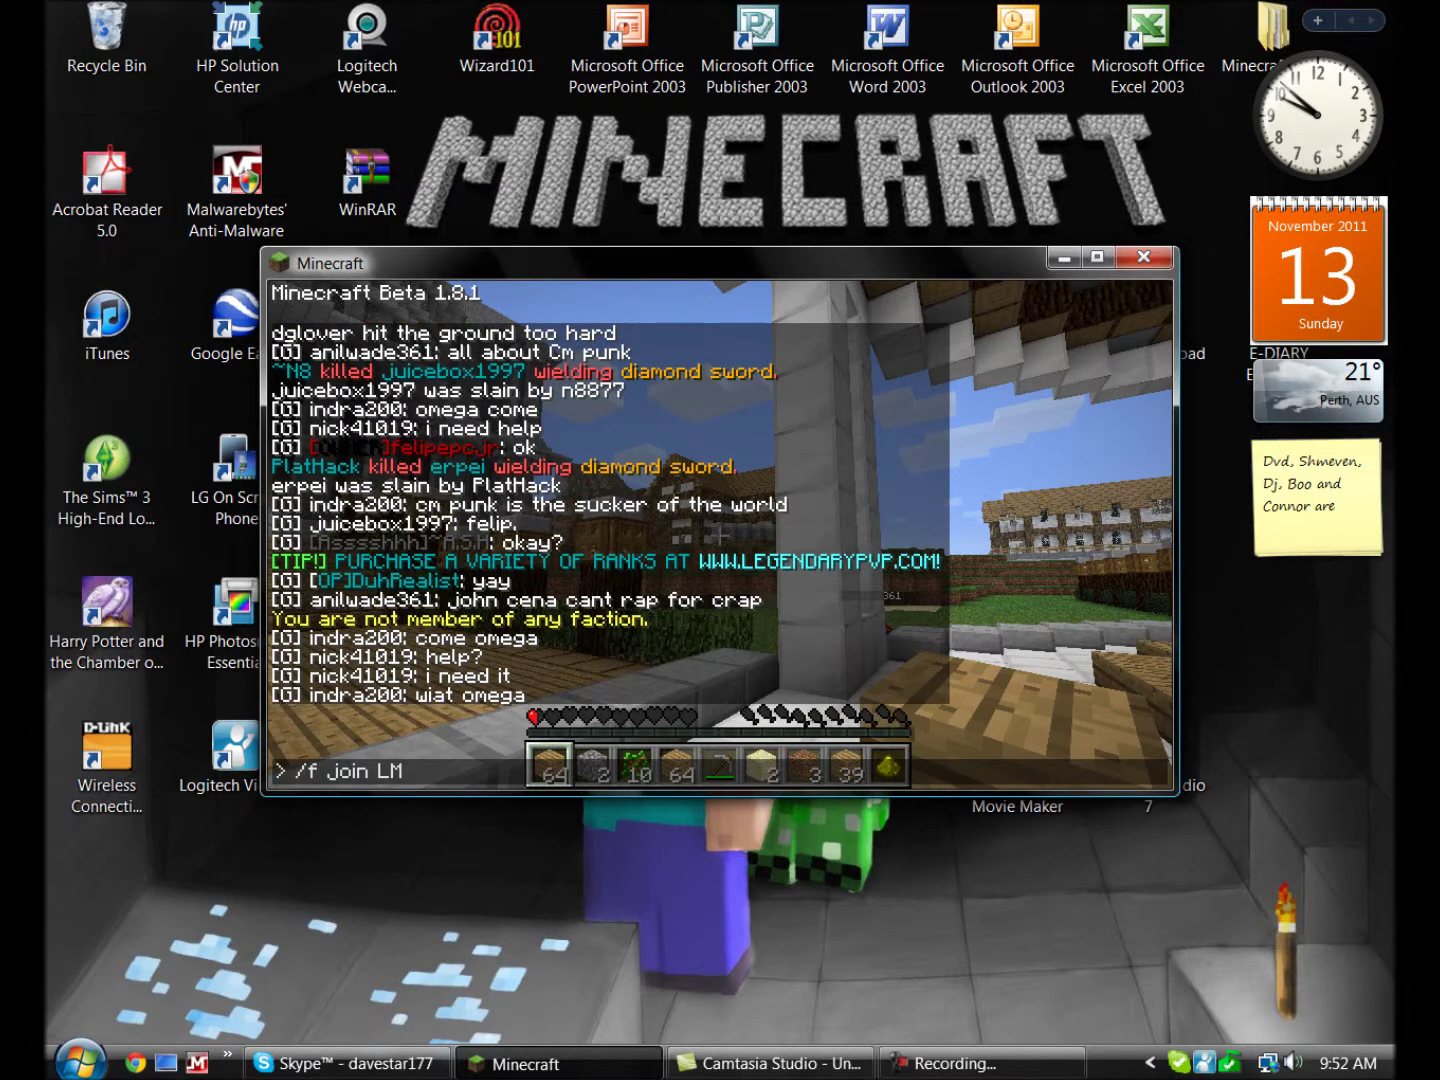
pyautogui.write('AFO')
pyautogui.press('Return')
pyautogui.press('t')
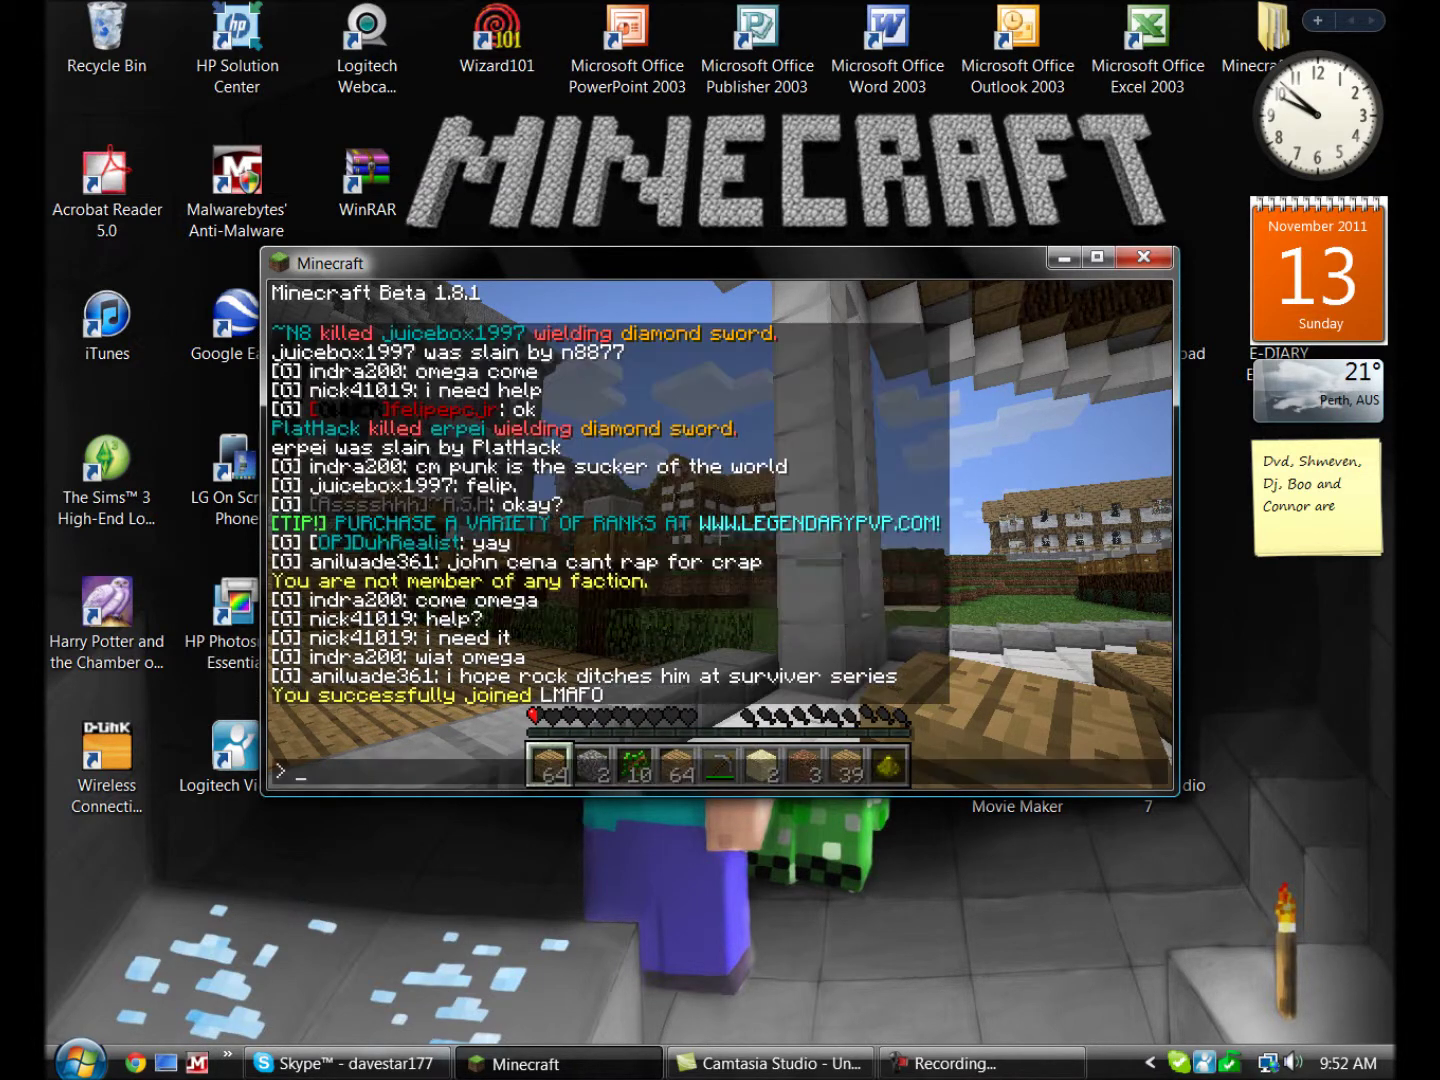
pyautogui.press('Escape')
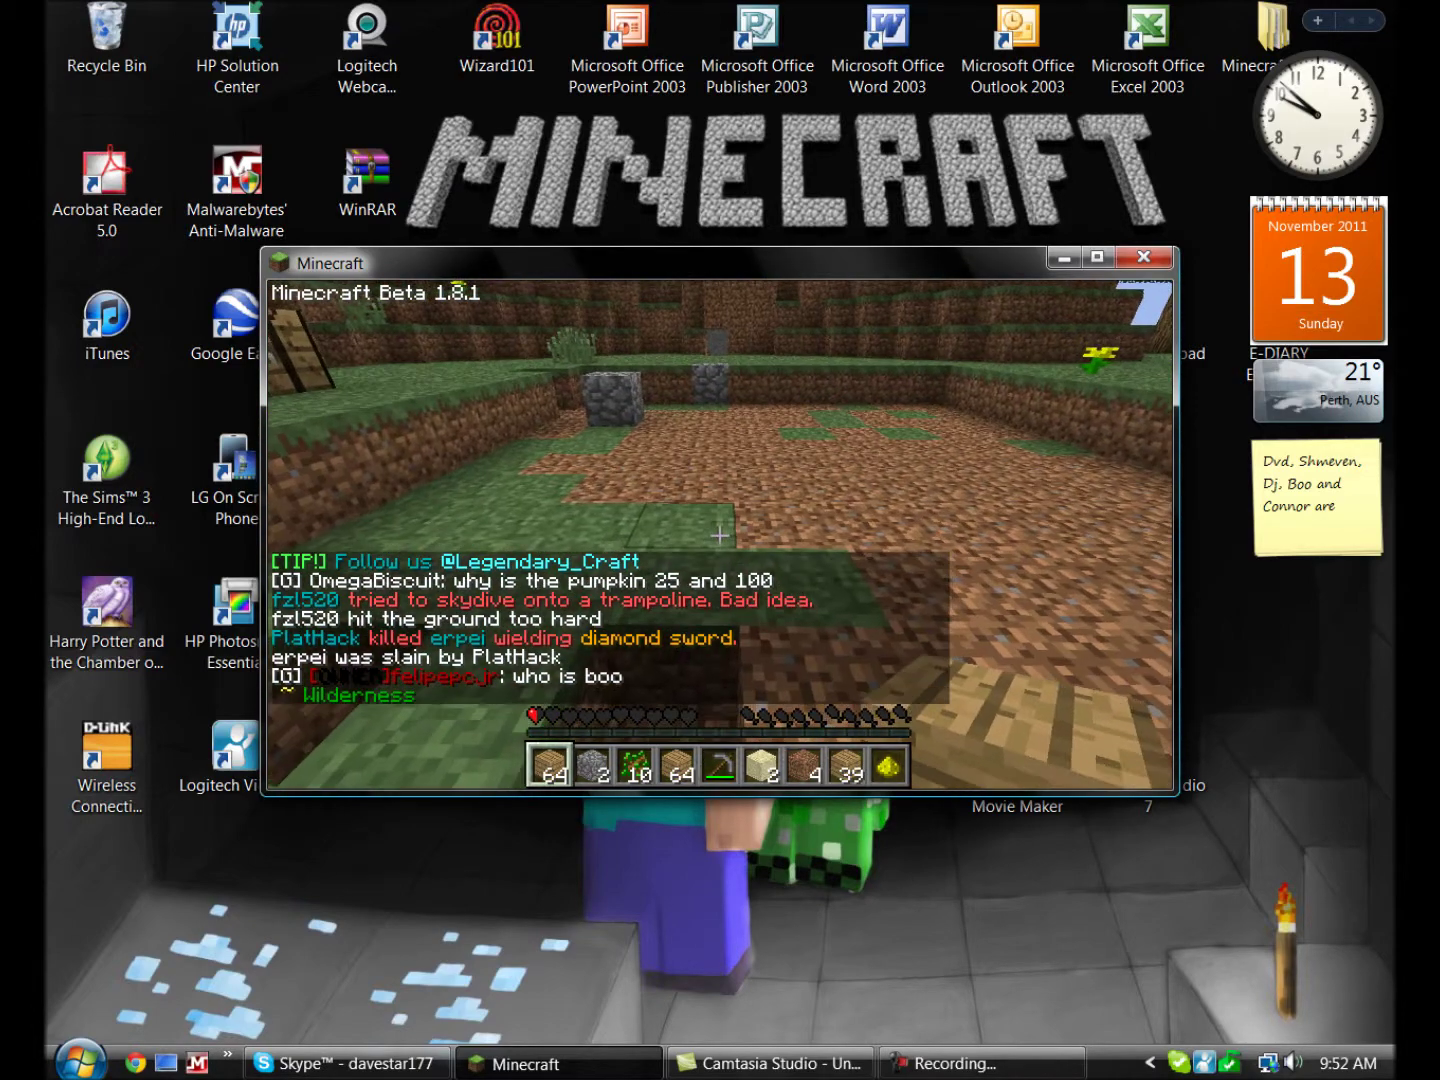
pyautogui.press('F5')
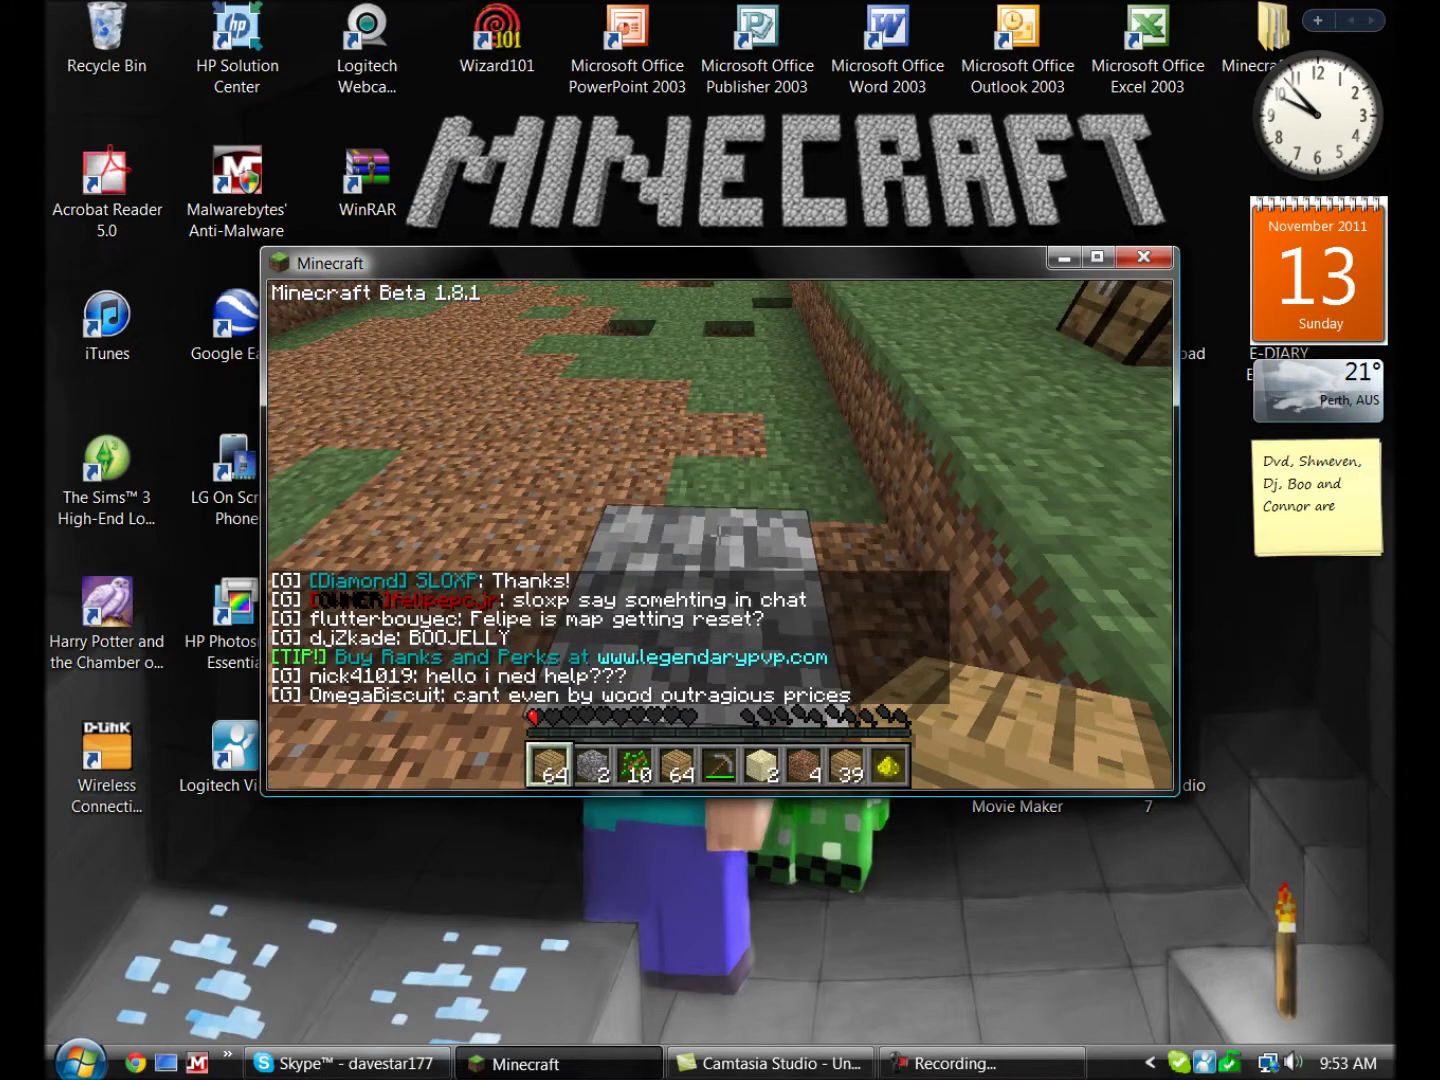
# Walk across the grassland into the ocean, drown underwater, and respawn.
pyautogui.press('w')
pyautogui.press('w')
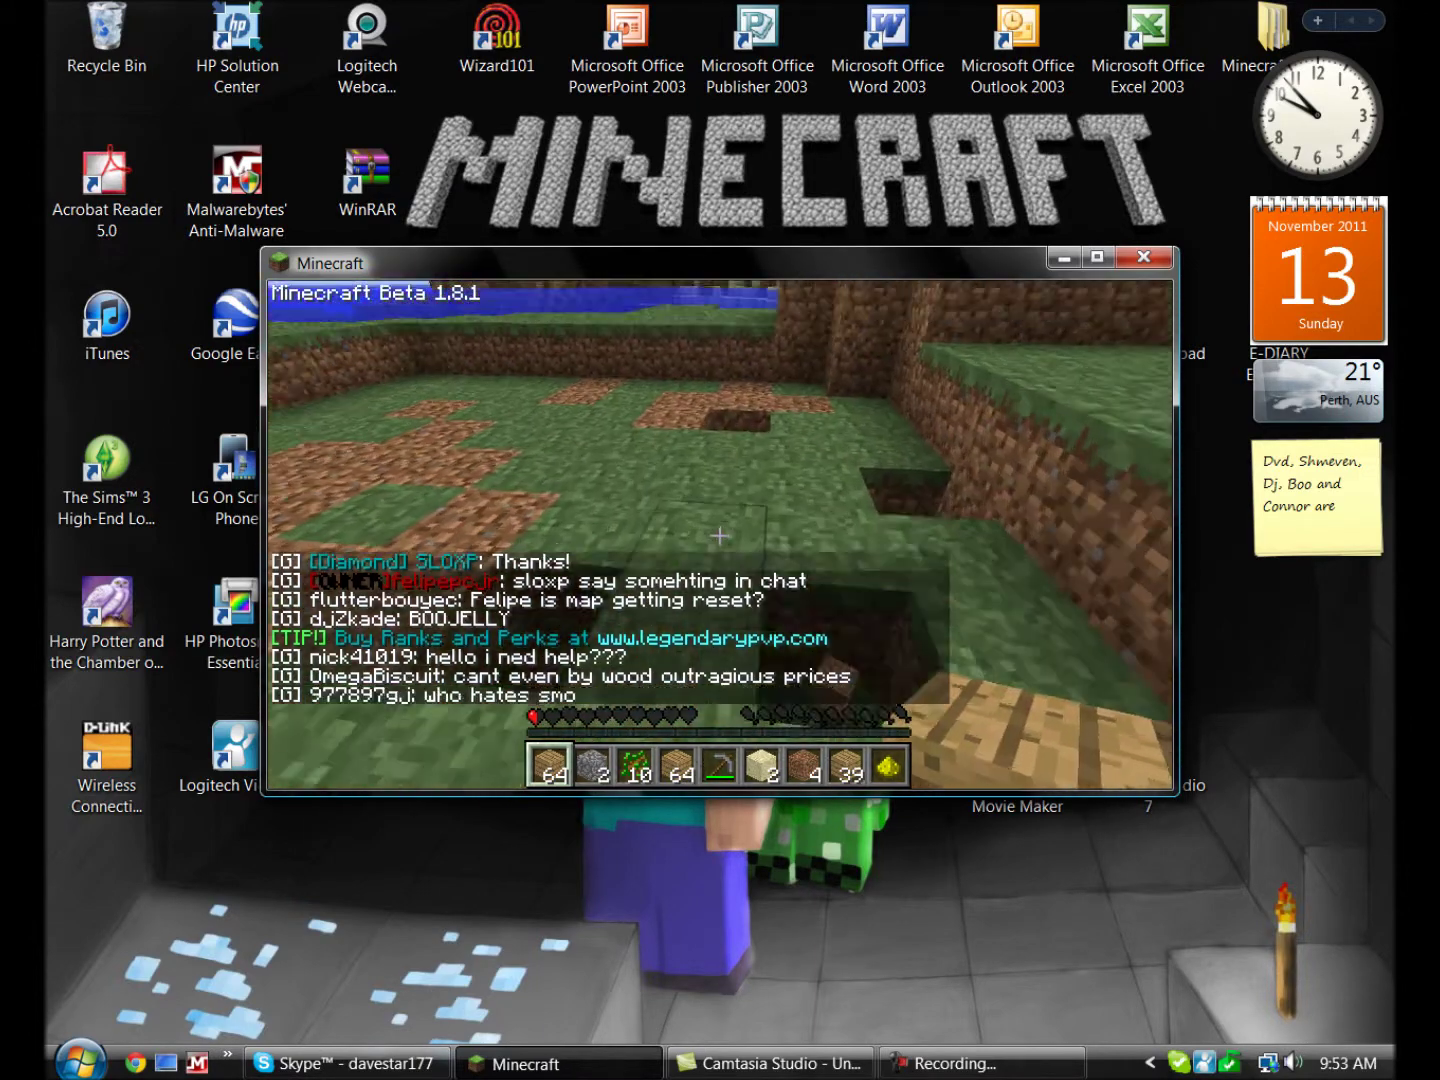
pyautogui.press('w')
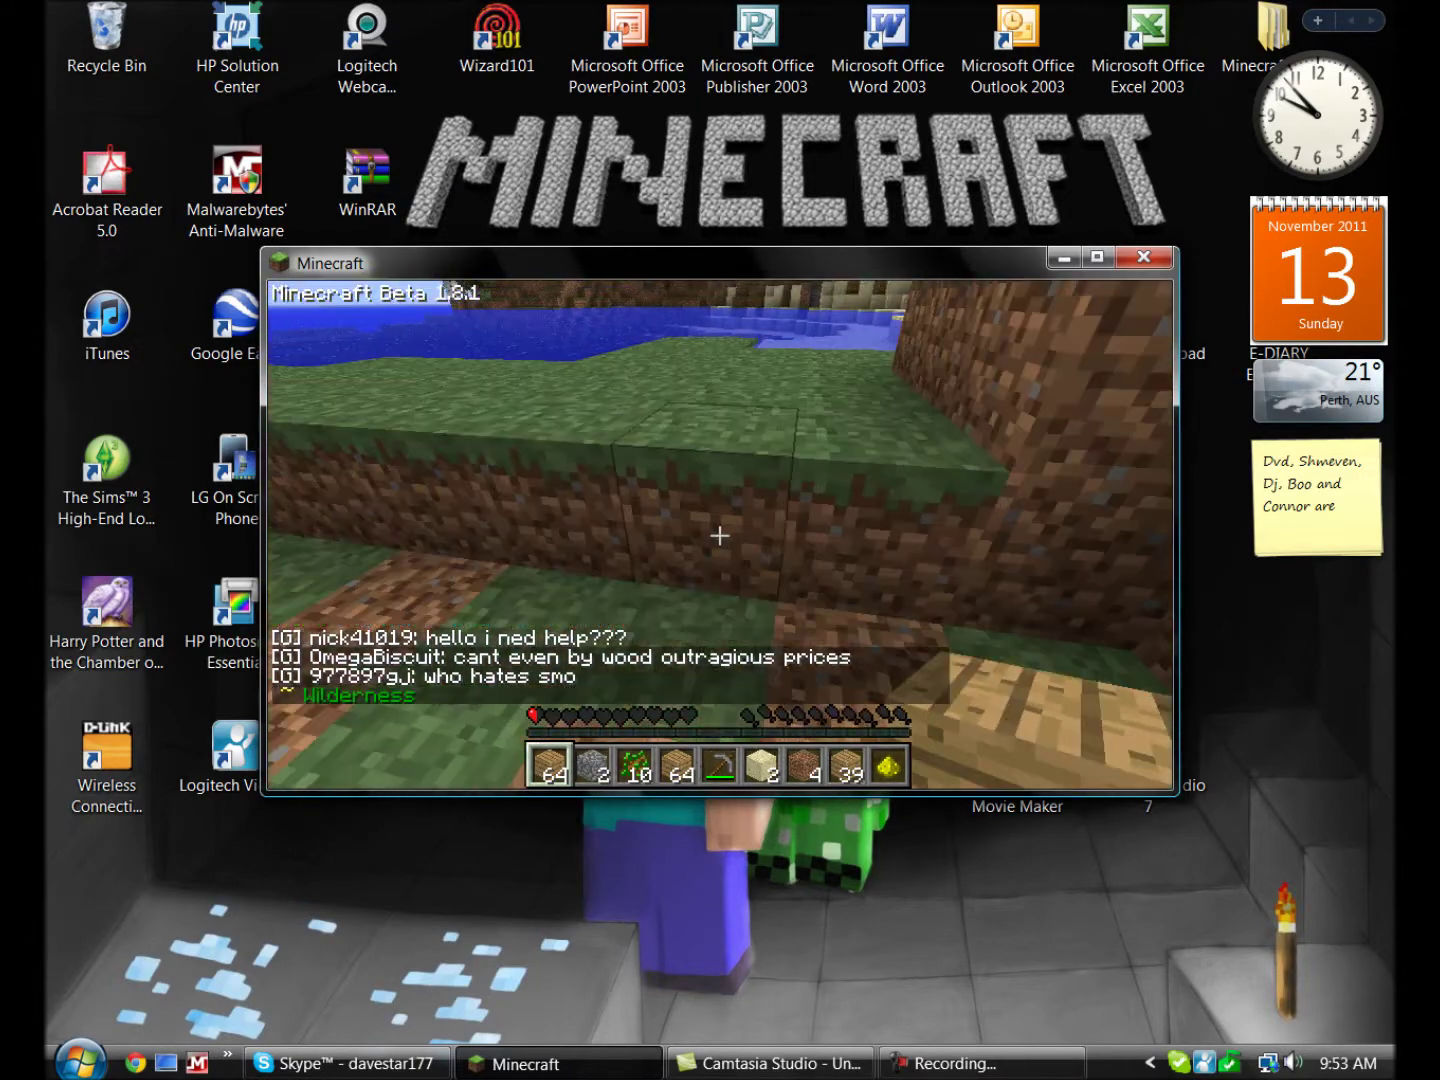
pyautogui.press('w')
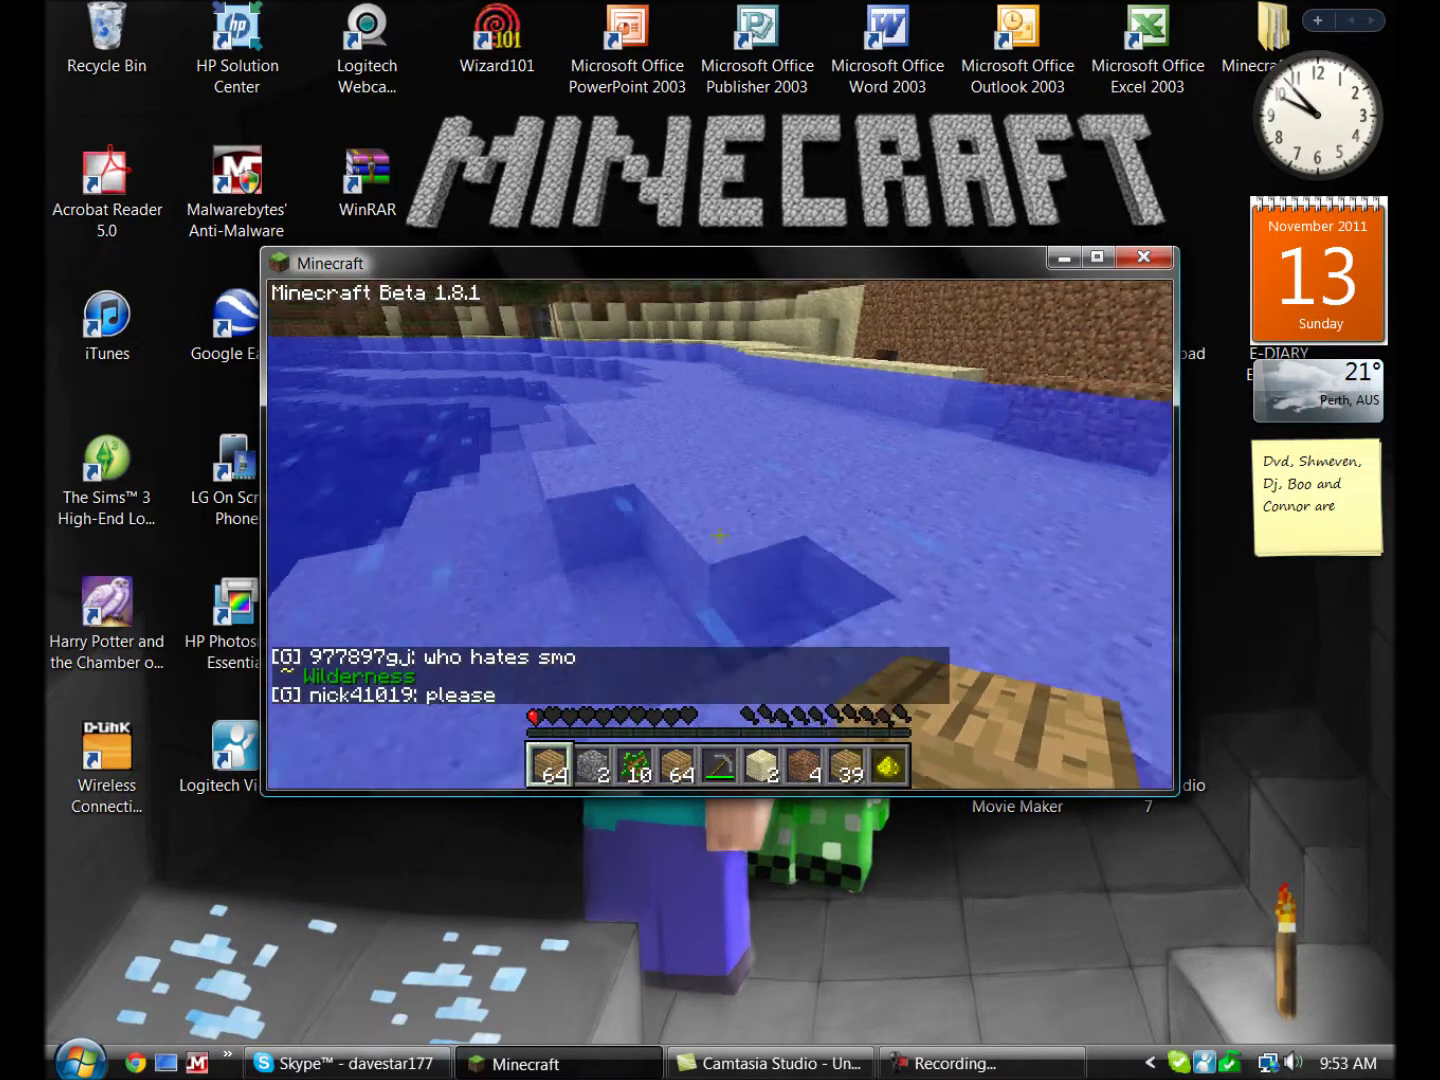
pyautogui.press('w')
pyautogui.press('w')
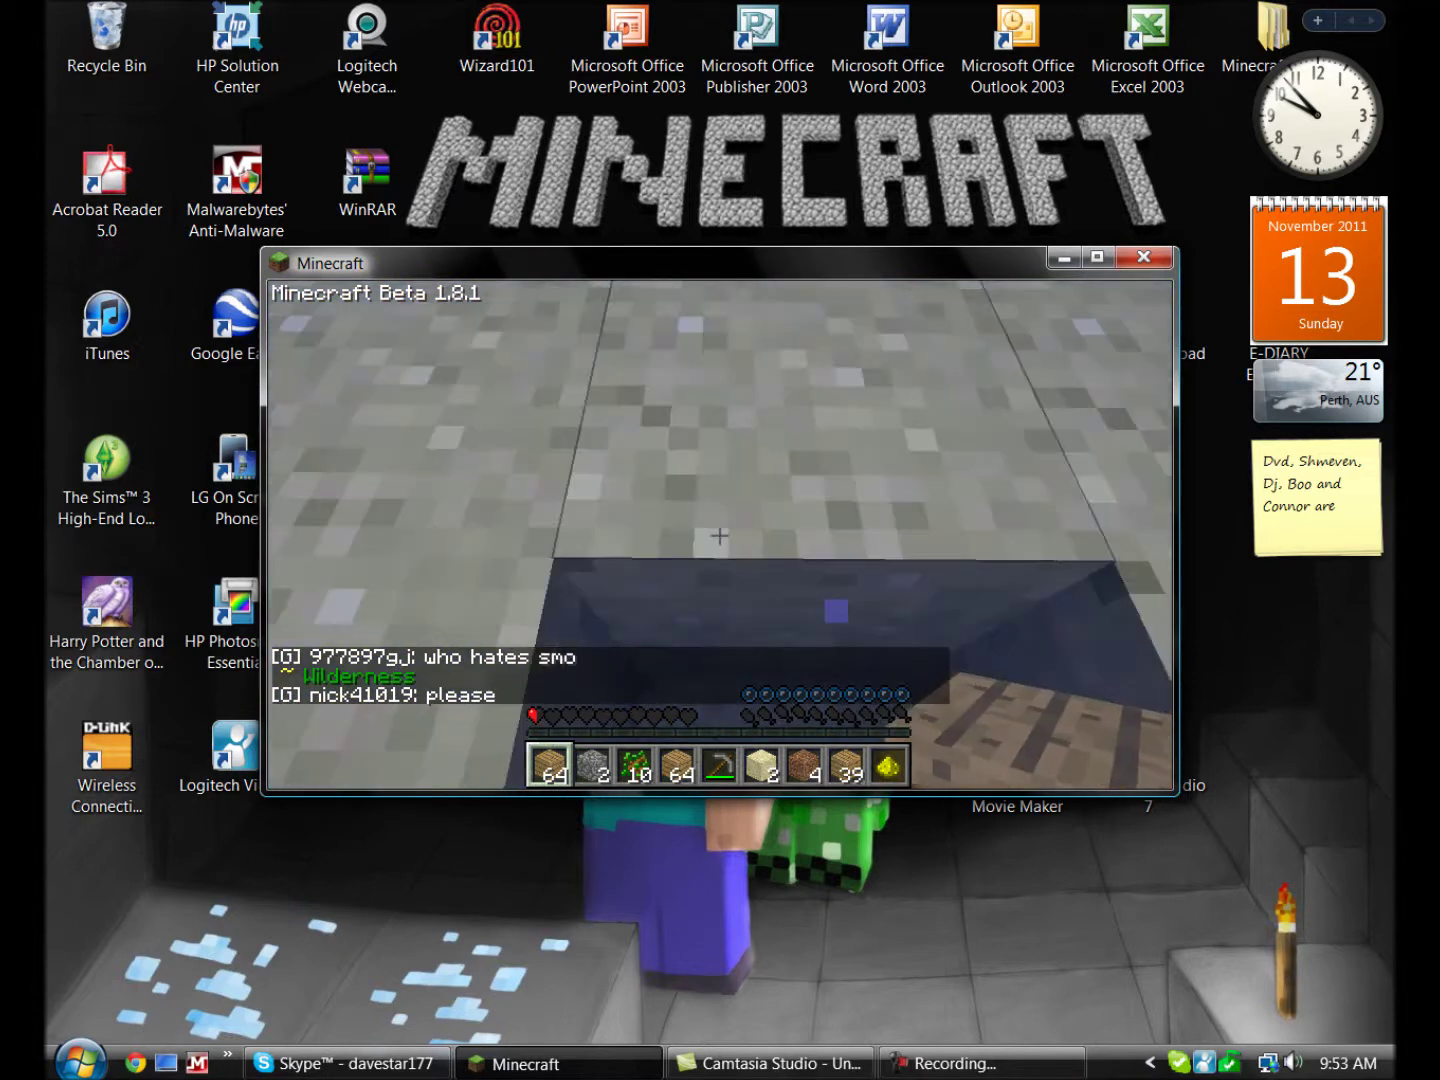
pyautogui.press('w')
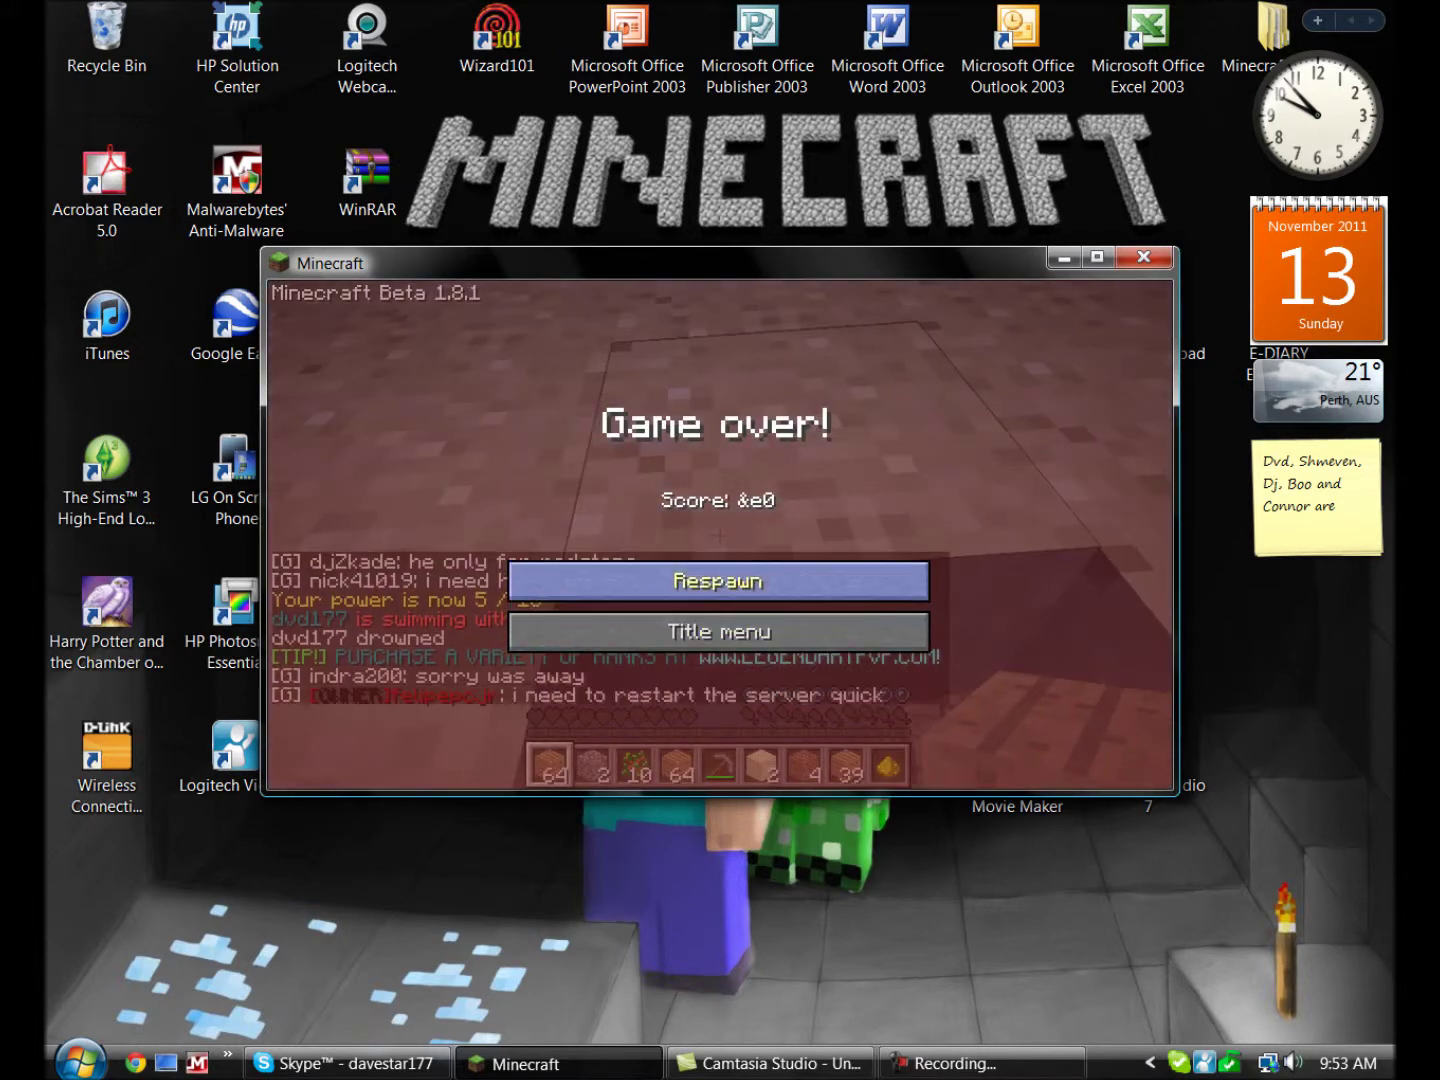
pyautogui.click(719, 581)
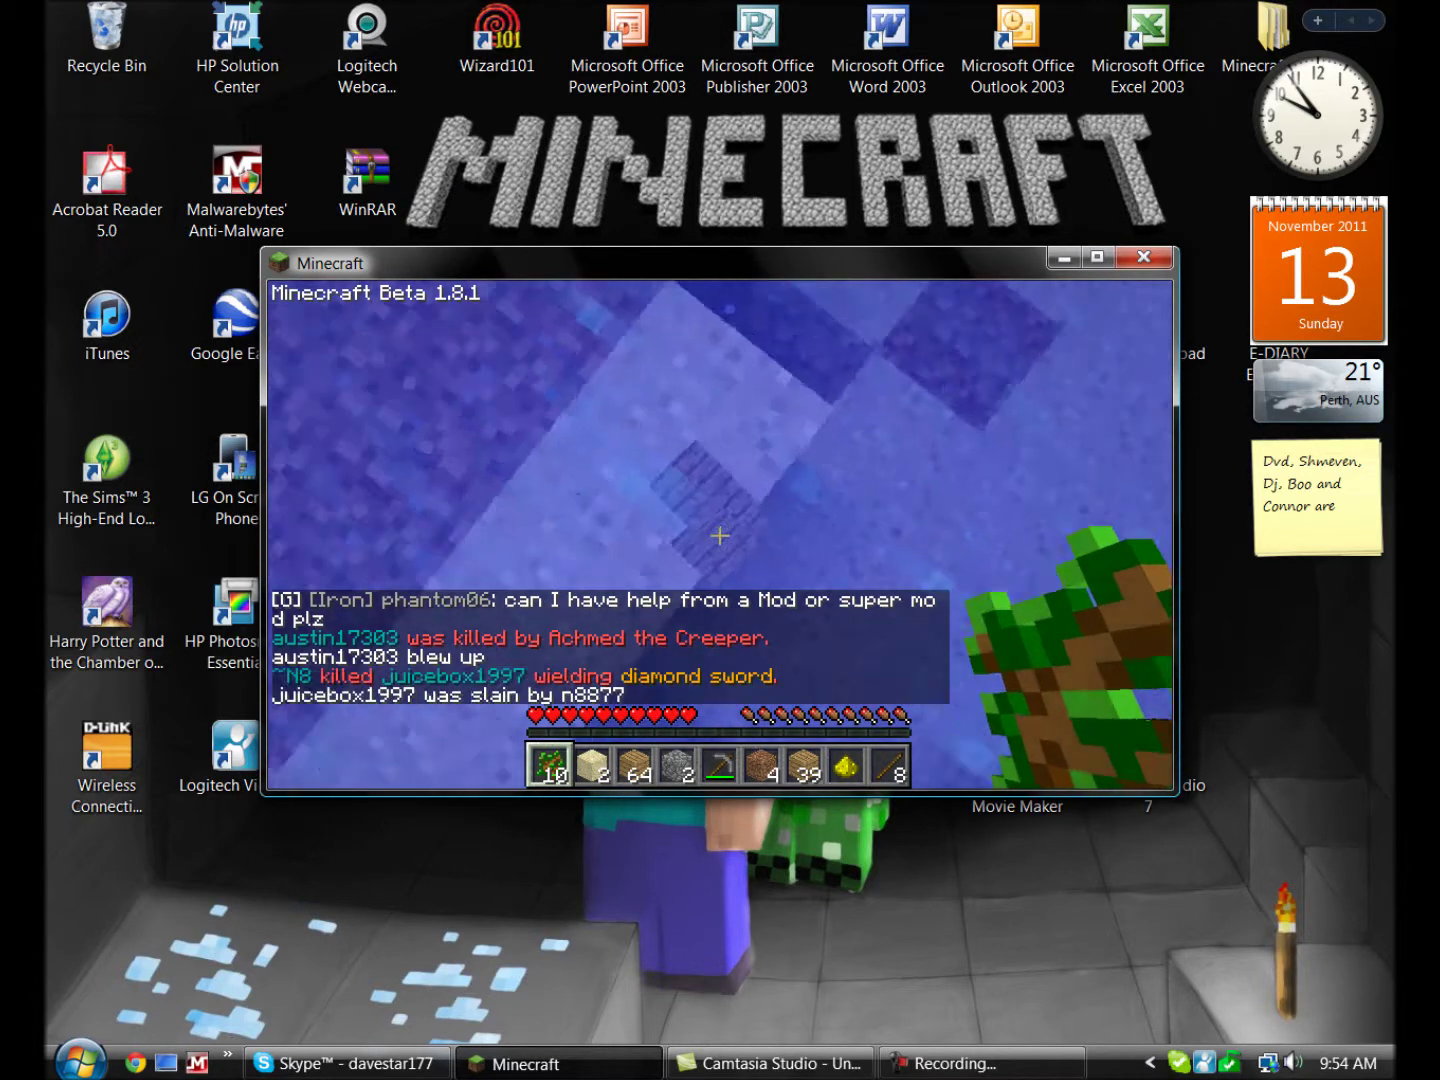
# Combine the wooden planks into one 47-plank stack in the main inventory, off the hotbar.
pyautogui.press('e')
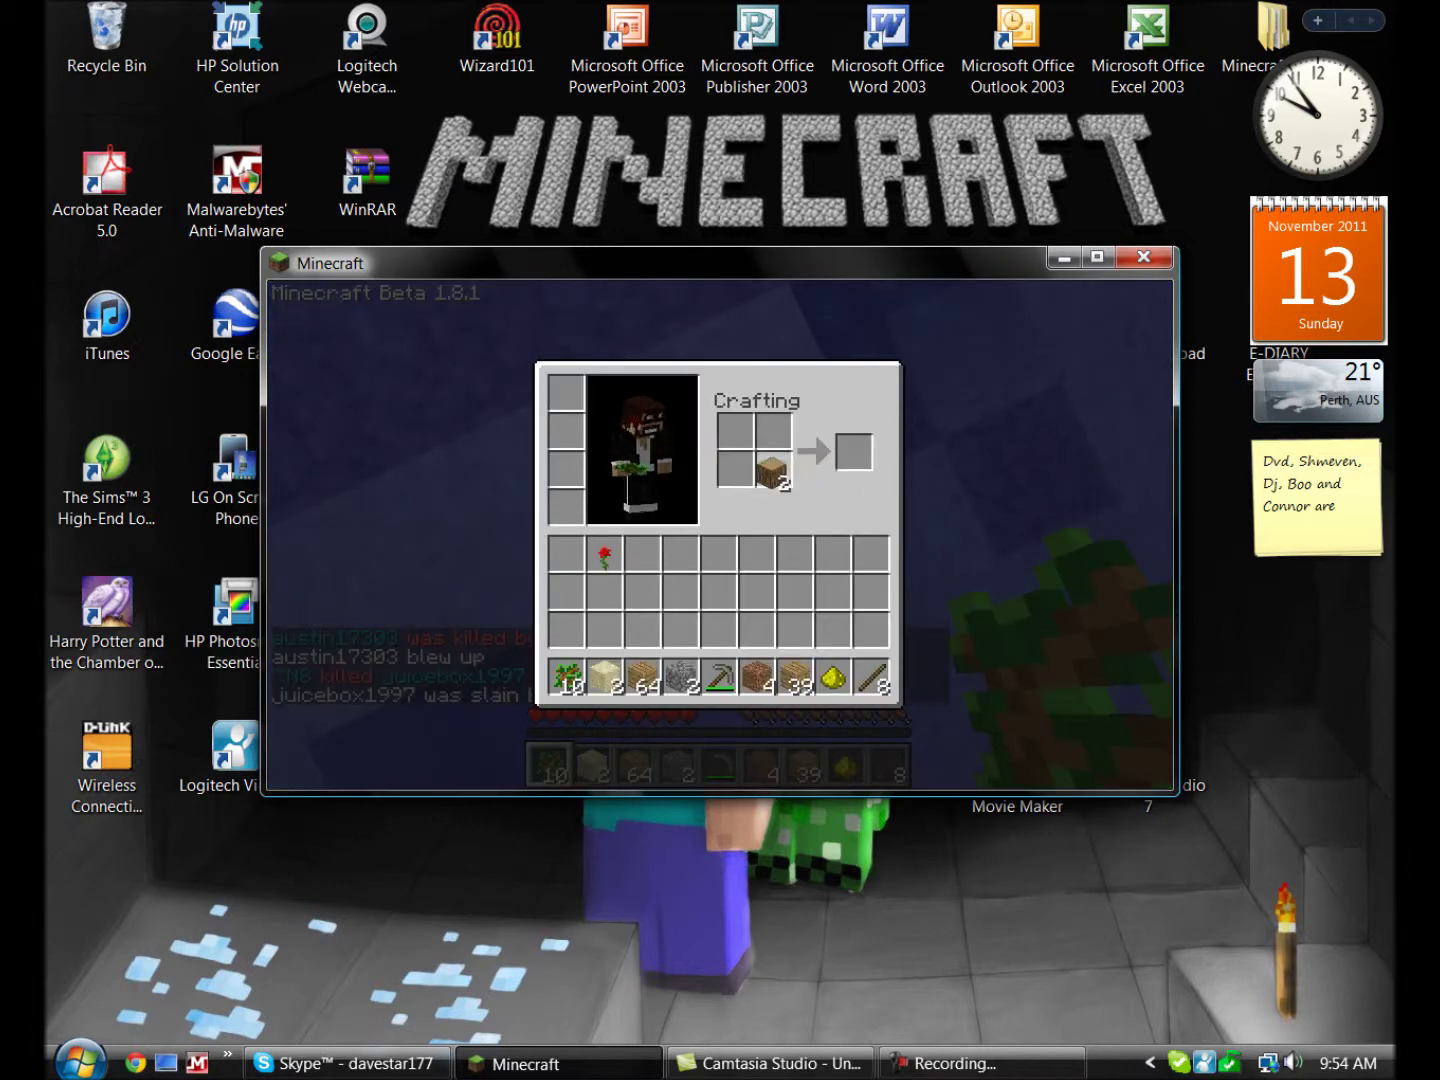
pyautogui.keyDown('shift'); pyautogui.click(852, 452); pyautogui.keyUp('shift')
pyautogui.rightClick(759, 676)
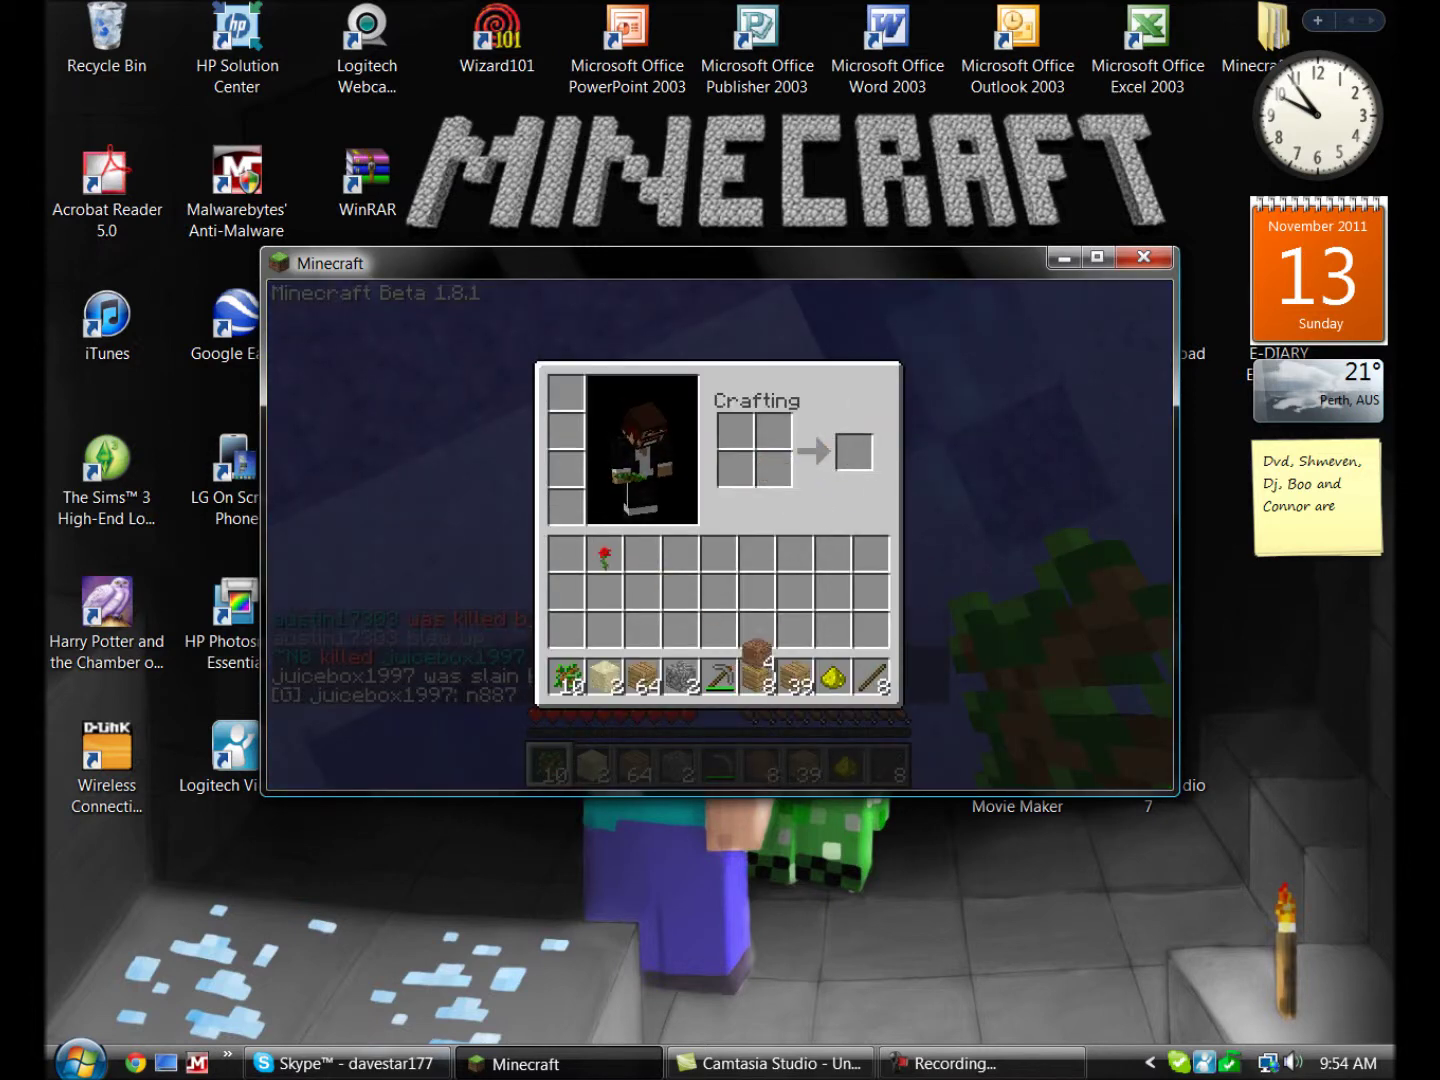
pyautogui.click(760, 675)
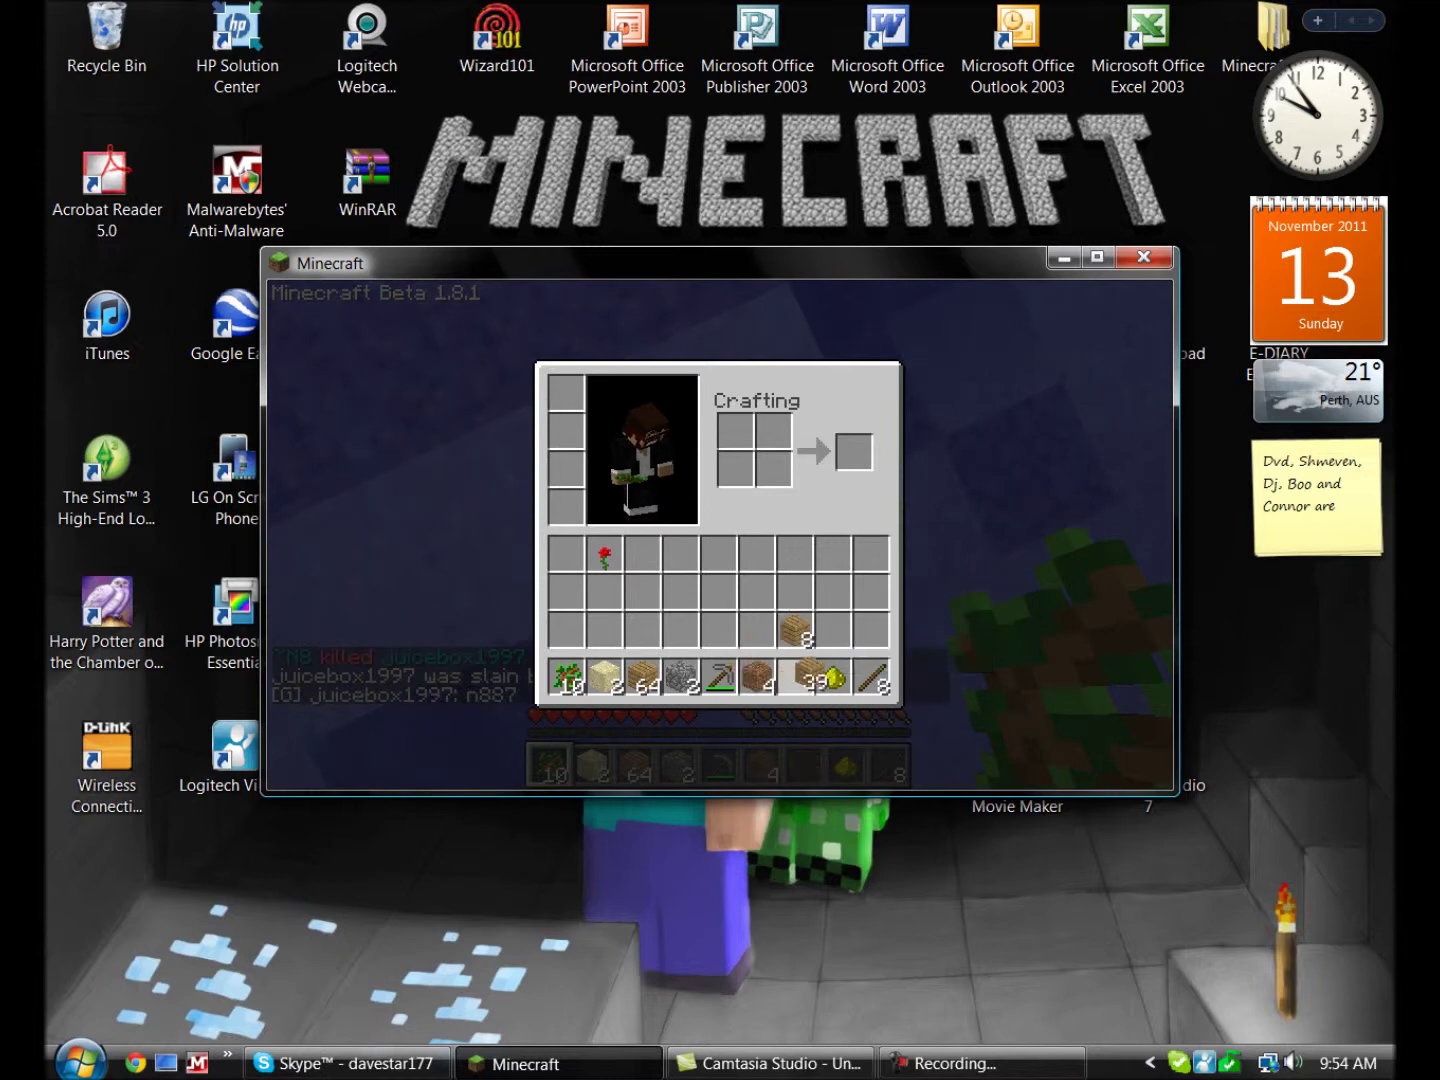
pyautogui.click(796, 675)
pyautogui.click(796, 632)
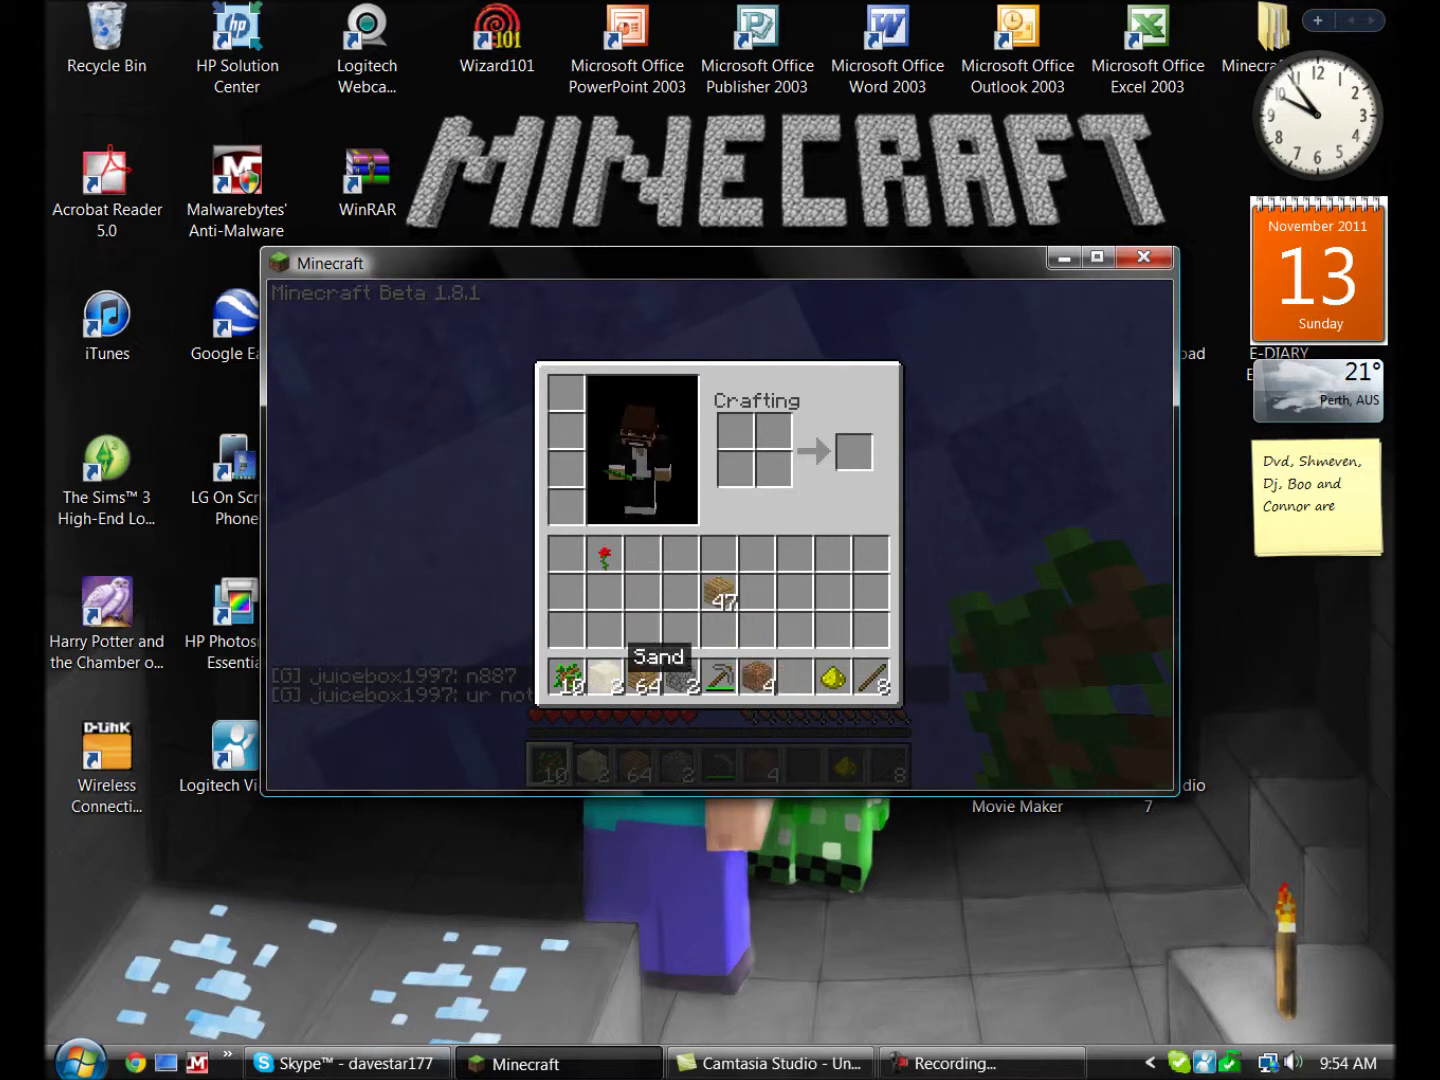
pyautogui.keyDown('shift'); pyautogui.click(642, 675); pyautogui.keyUp('shift')
pyautogui.press('e')
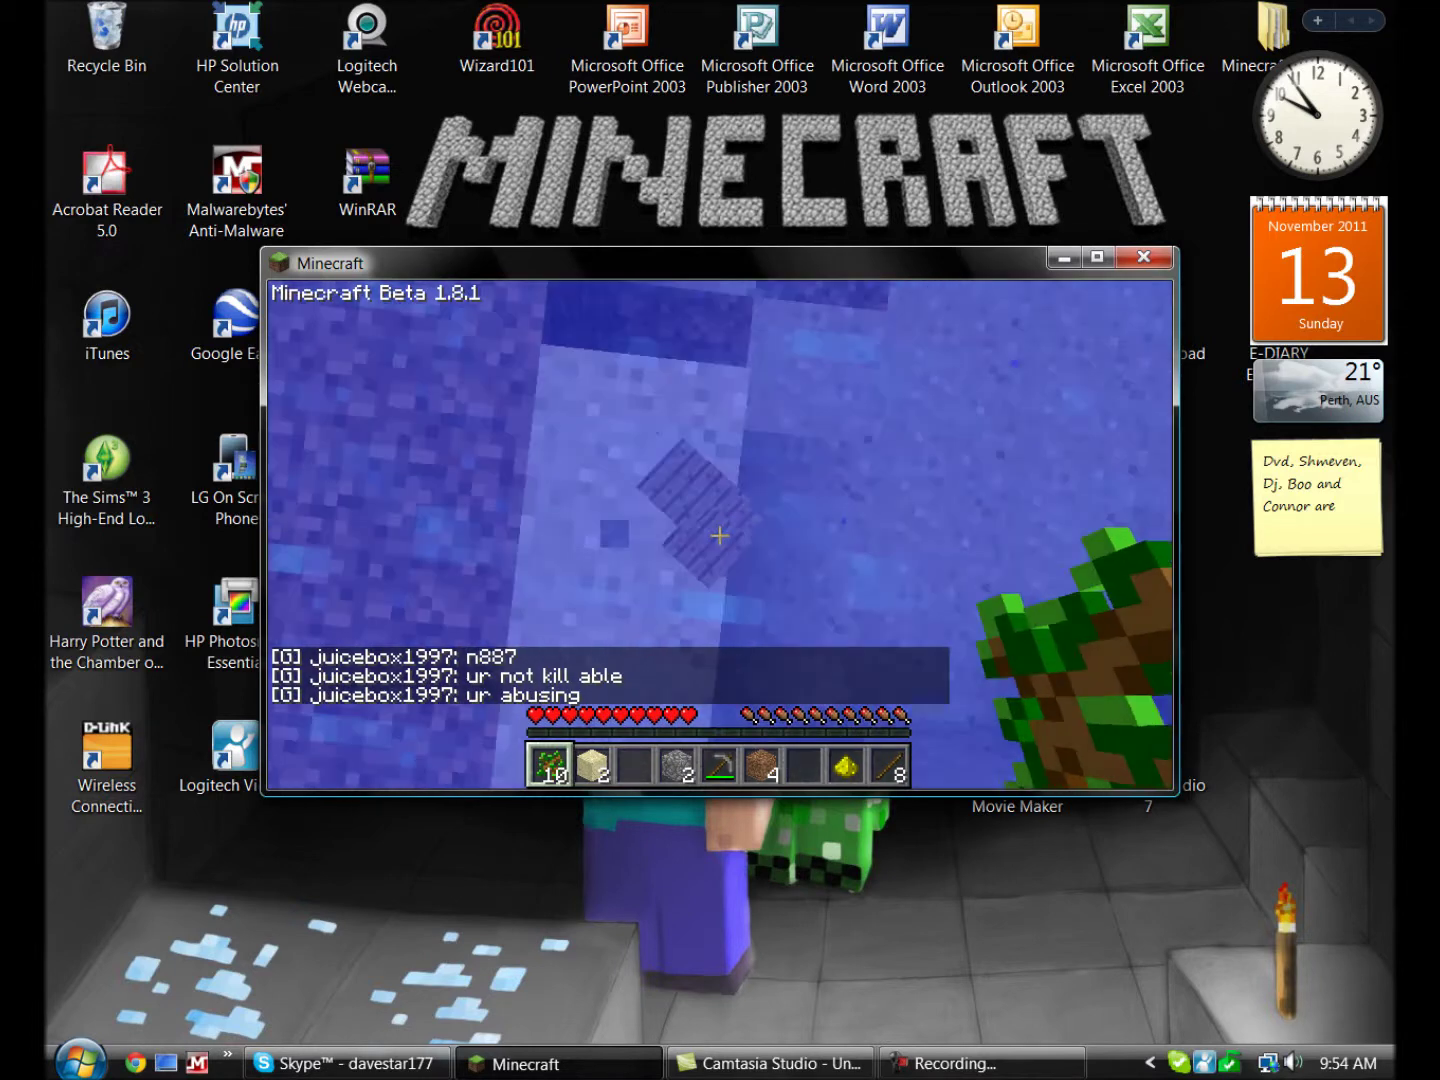
# Hit the block ahead, start a chat command, then dismiss the Connection Lost message.
pyautogui.click(720, 537)
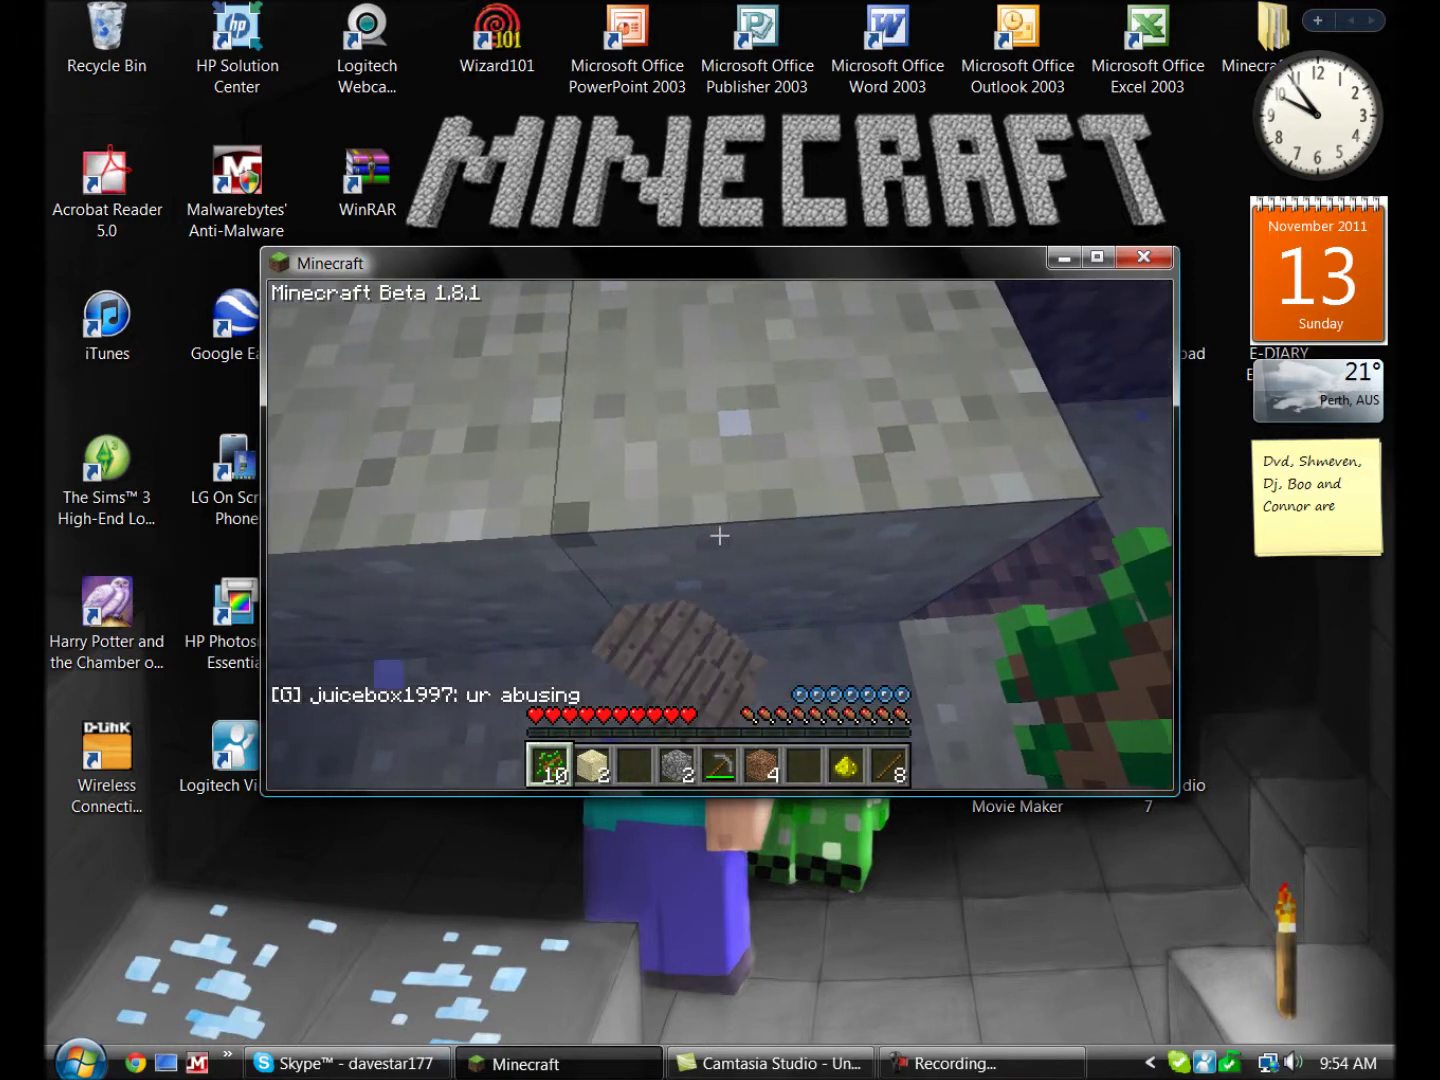
pyautogui.press('t')
pyautogui.write('/f create')
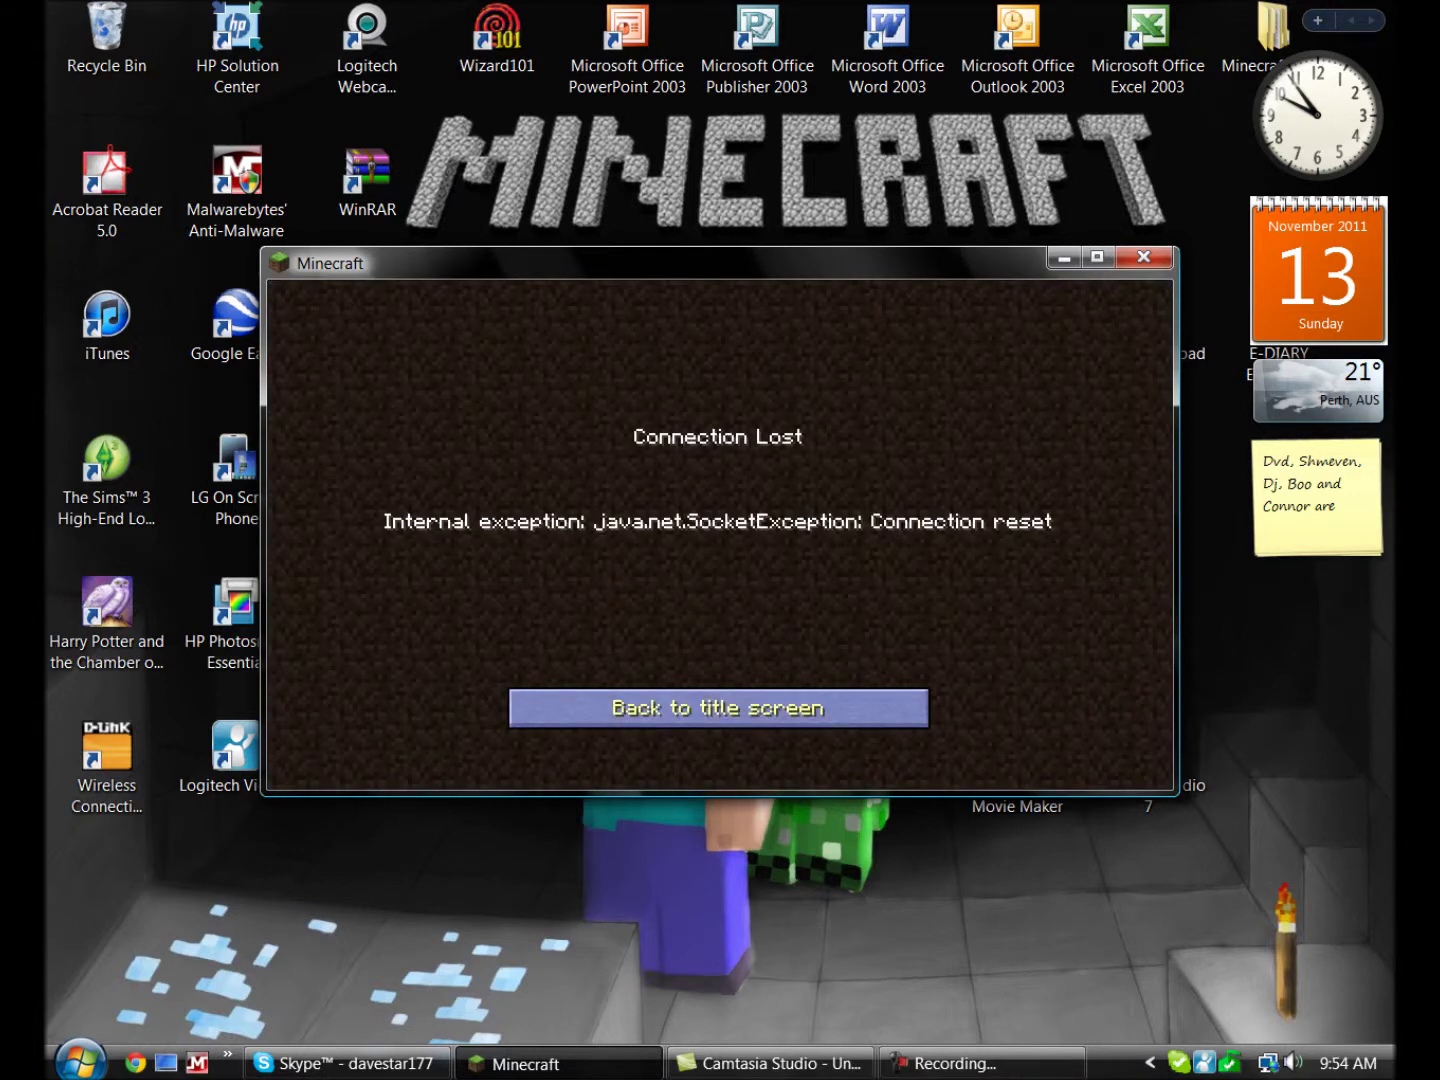
pyautogui.click(718, 708)
# Open the server list, select Mungo's Server, and refresh the statuses twice.
pyautogui.click(720, 578)
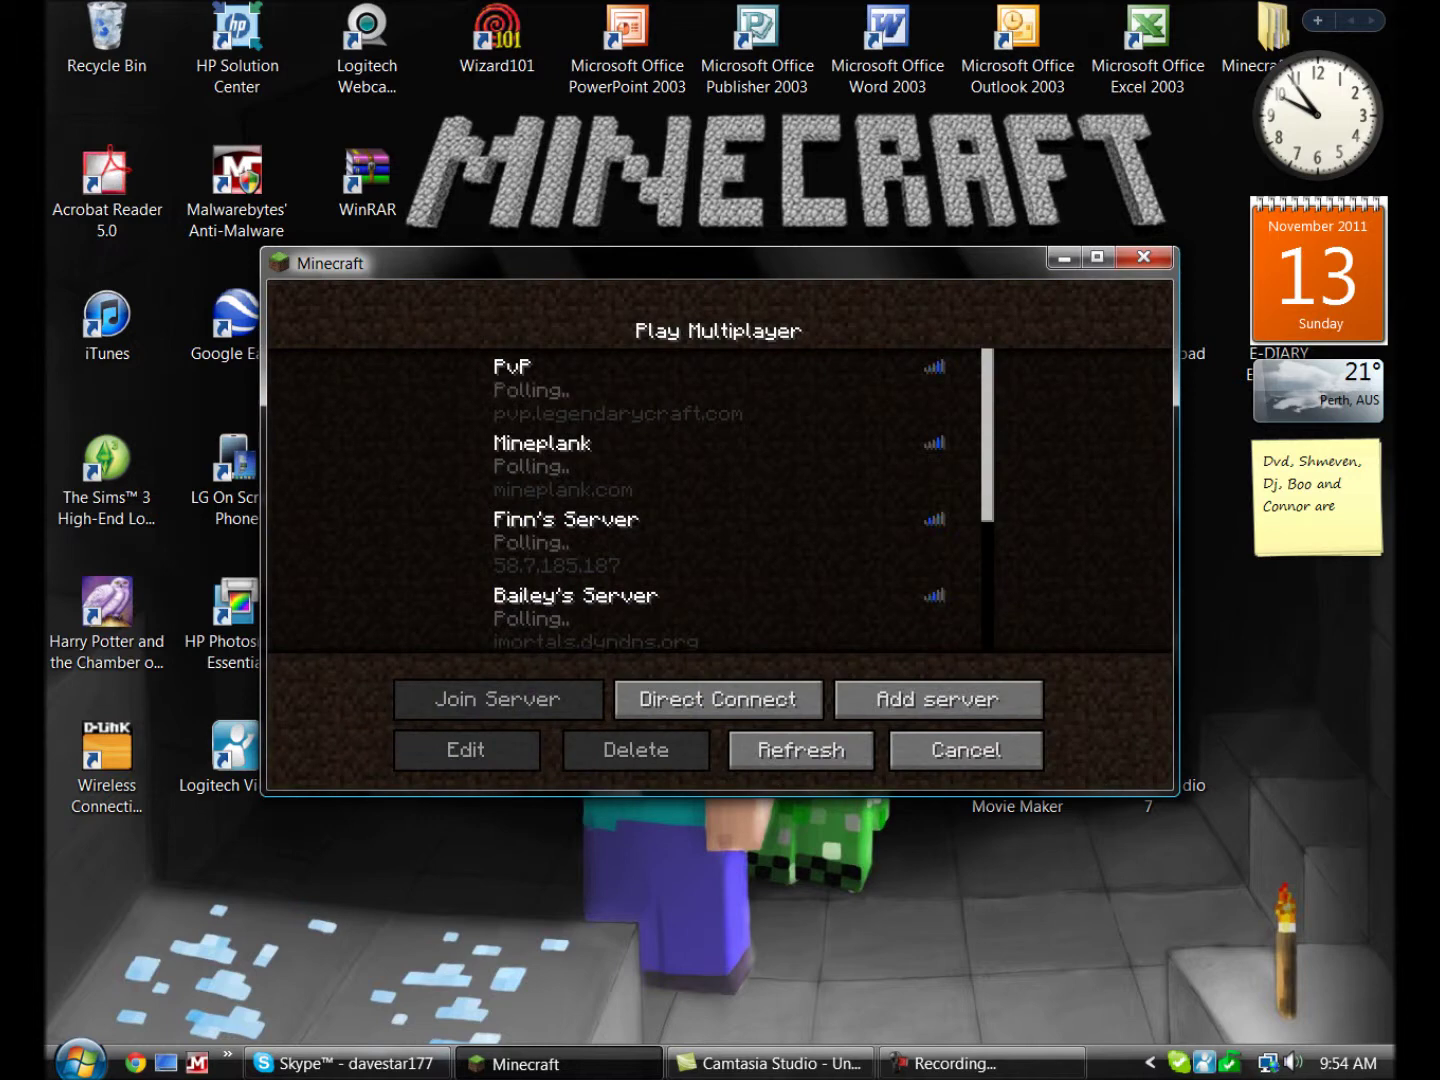
pyautogui.scroll(-3, 720, 507)
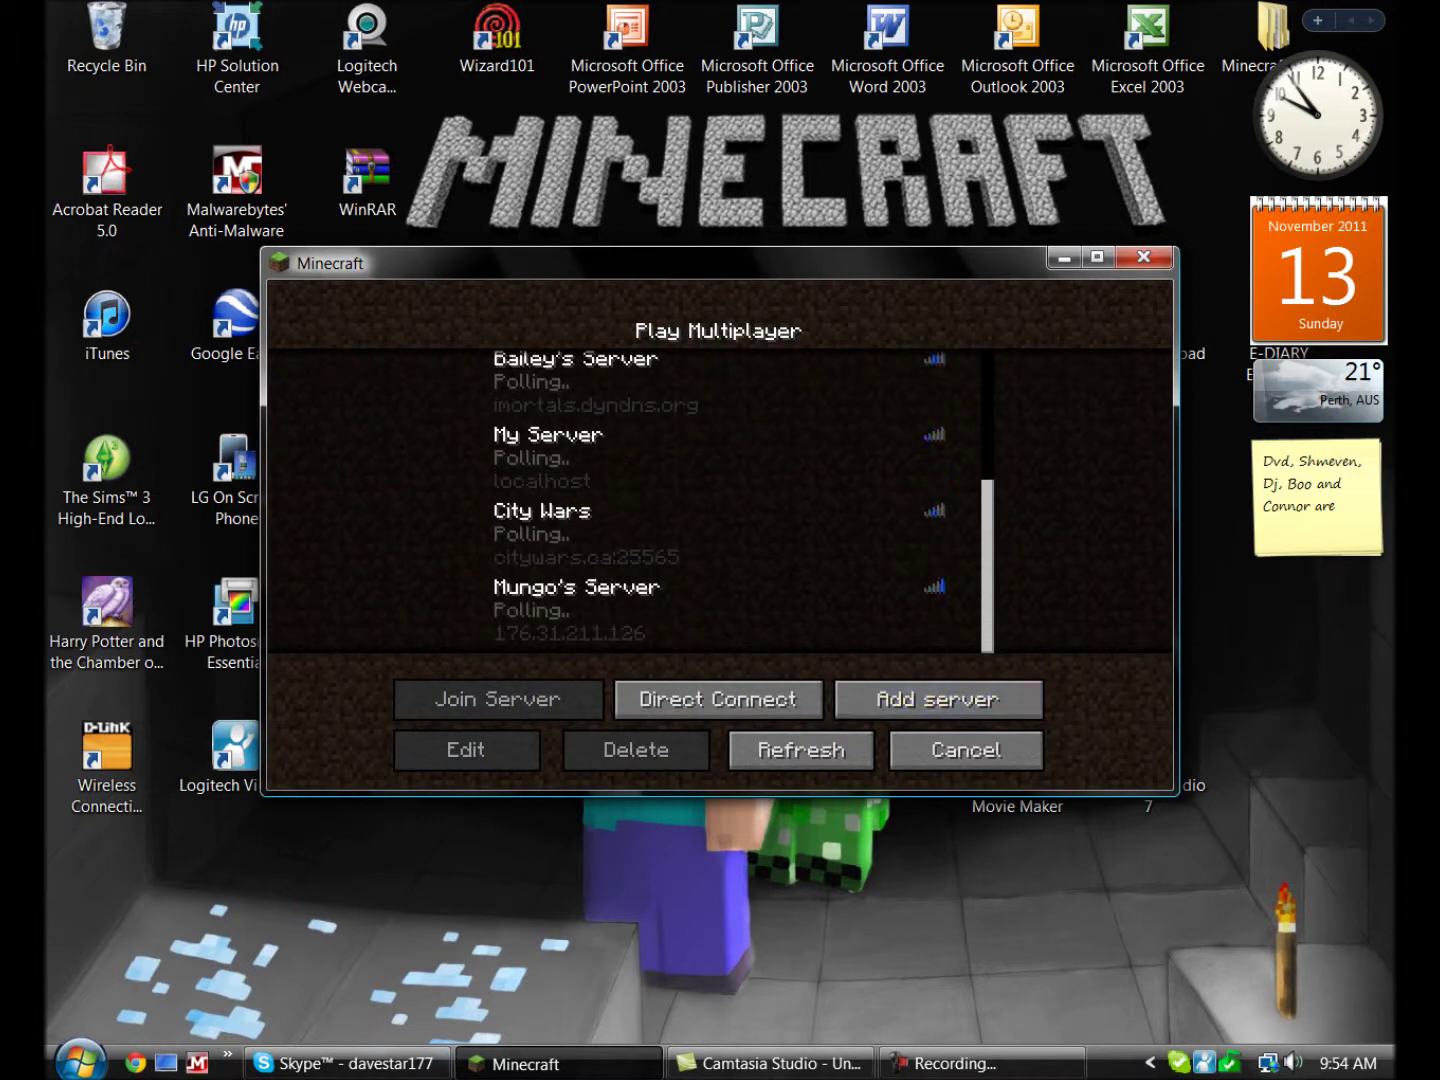
pyautogui.click(720, 610)
pyautogui.scroll(3, 720, 506)
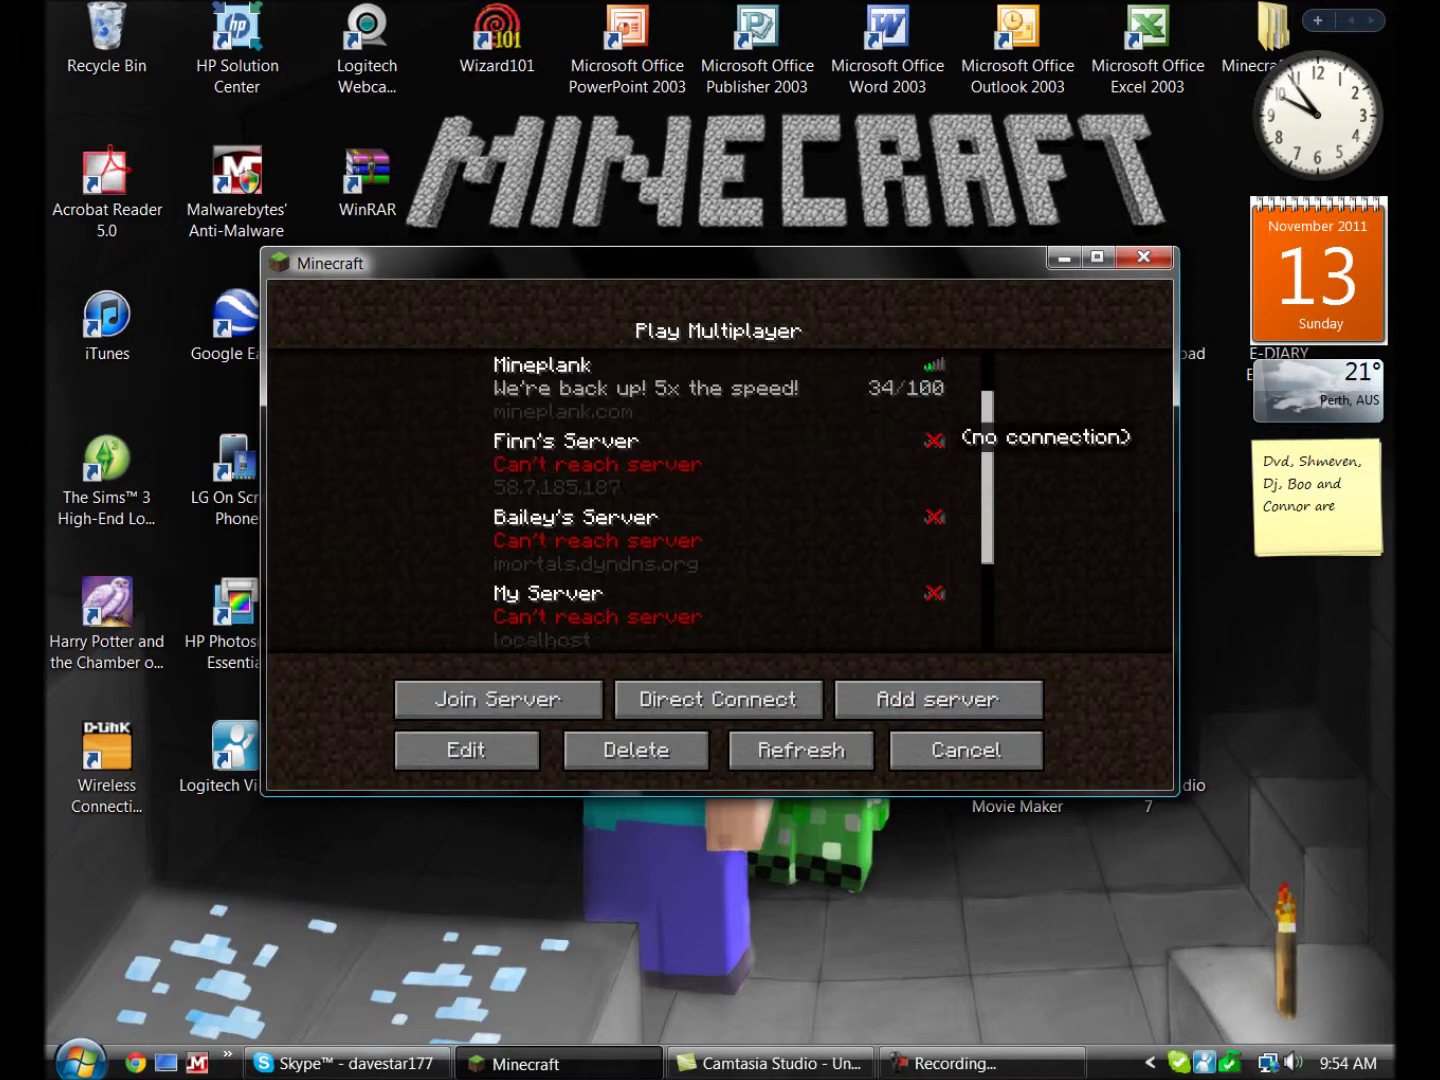
pyautogui.scroll(-3, 720, 507)
pyautogui.click(800, 749)
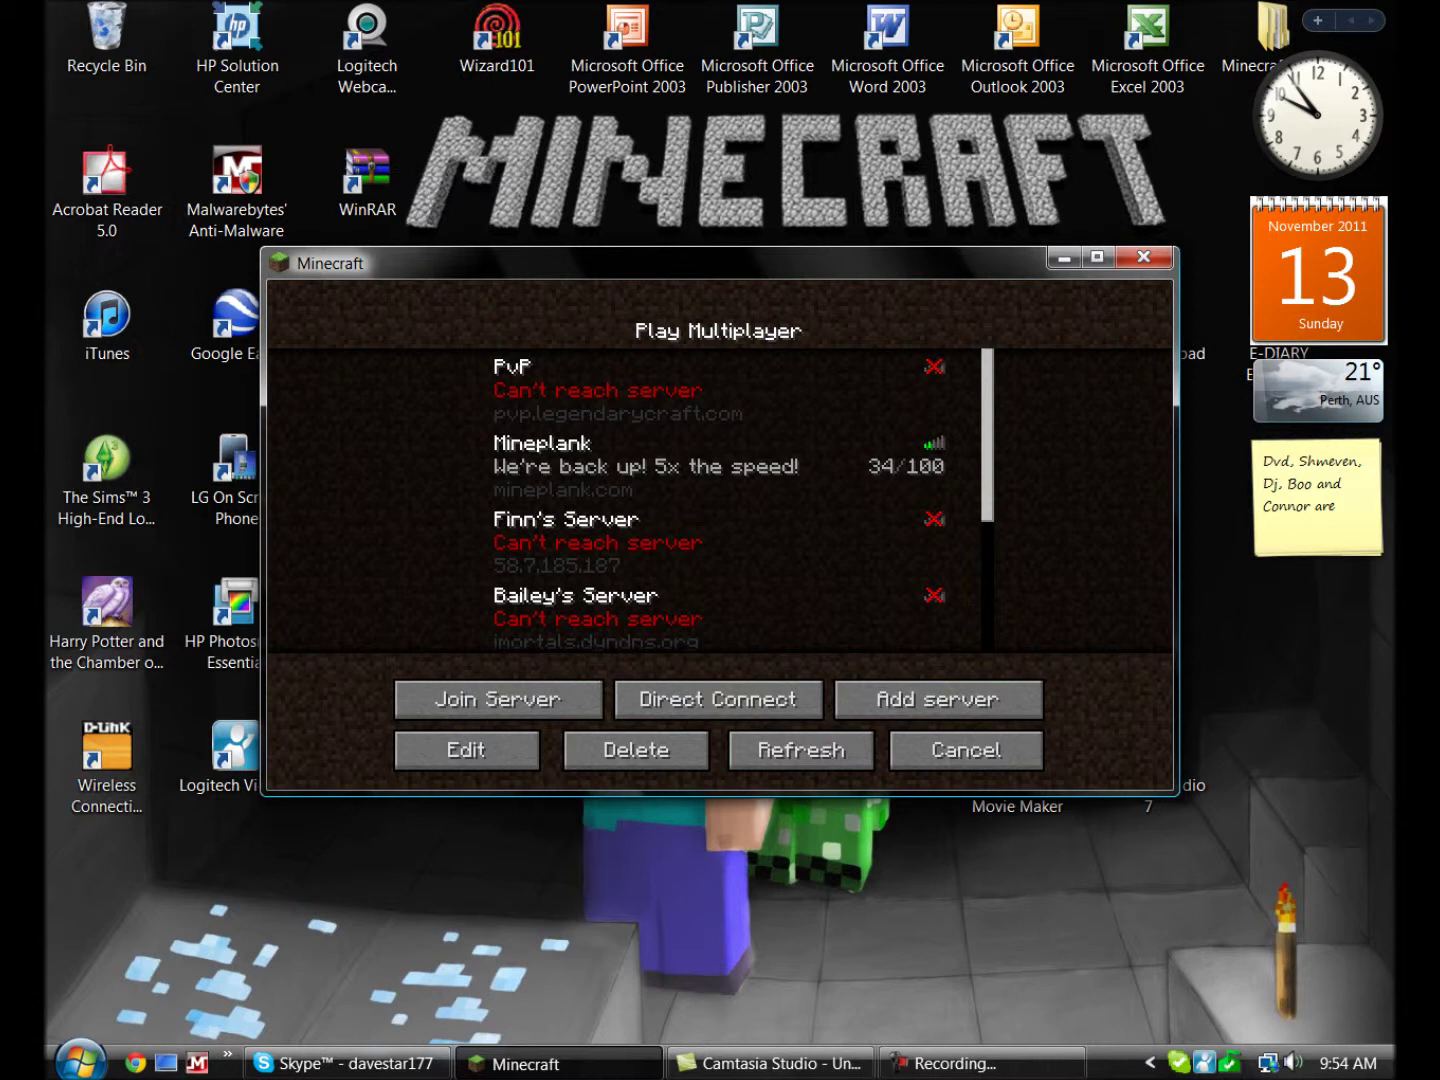
pyautogui.click(800, 750)
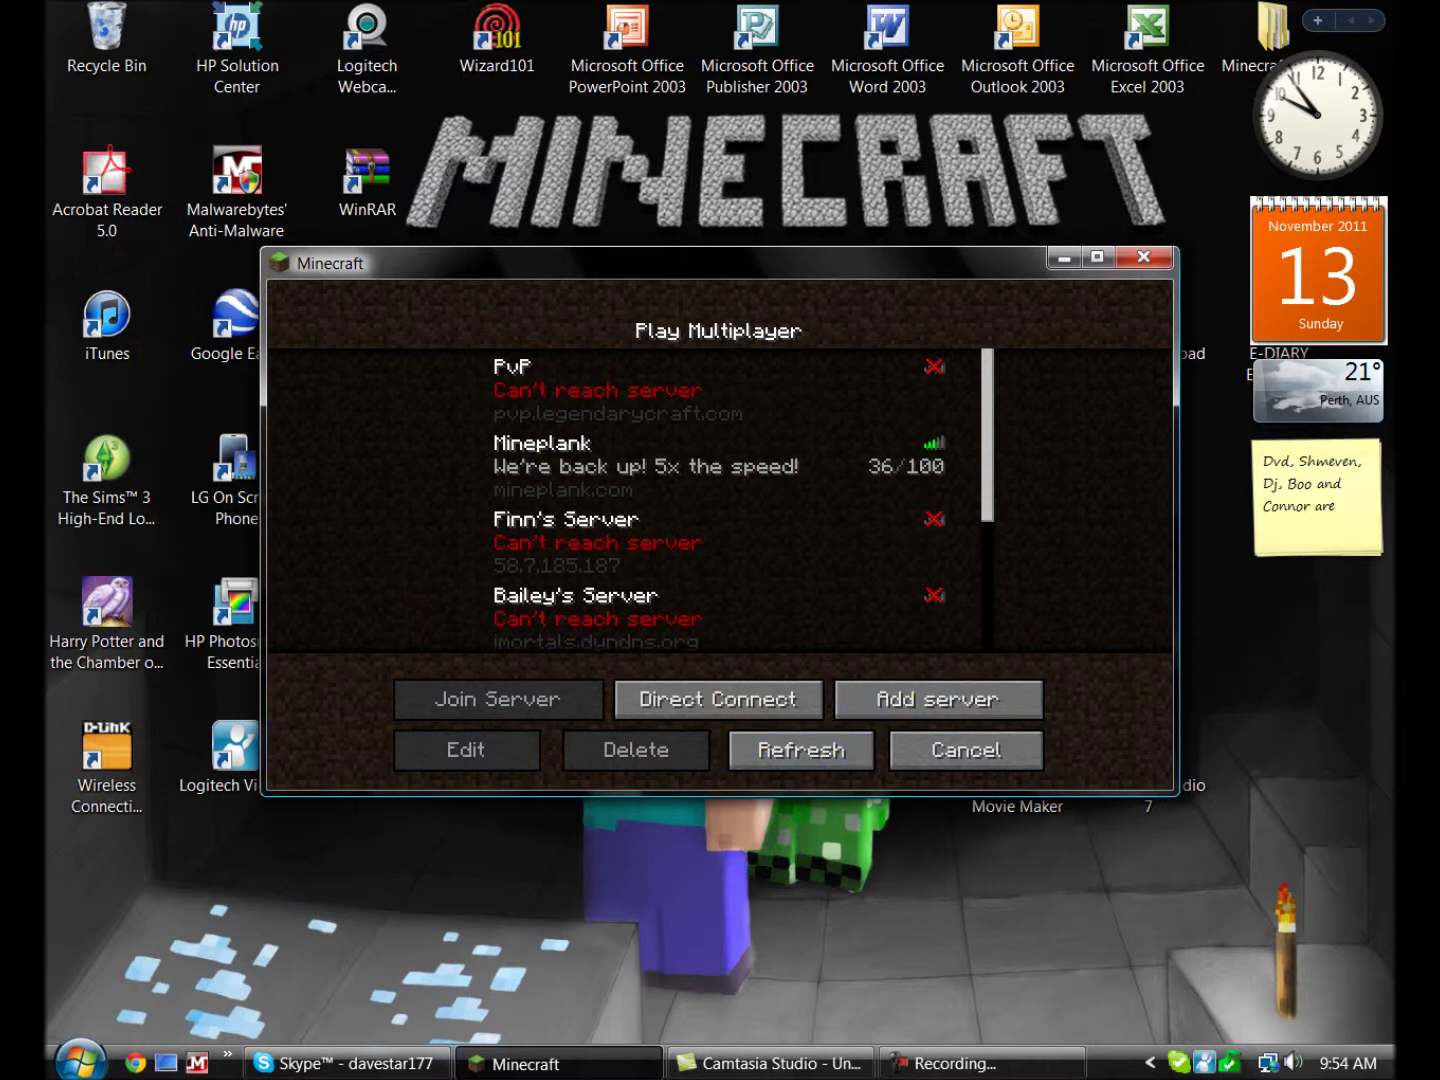
pyautogui.scroll(-4, 720, 500)
pyautogui.scroll(3, 720, 501)
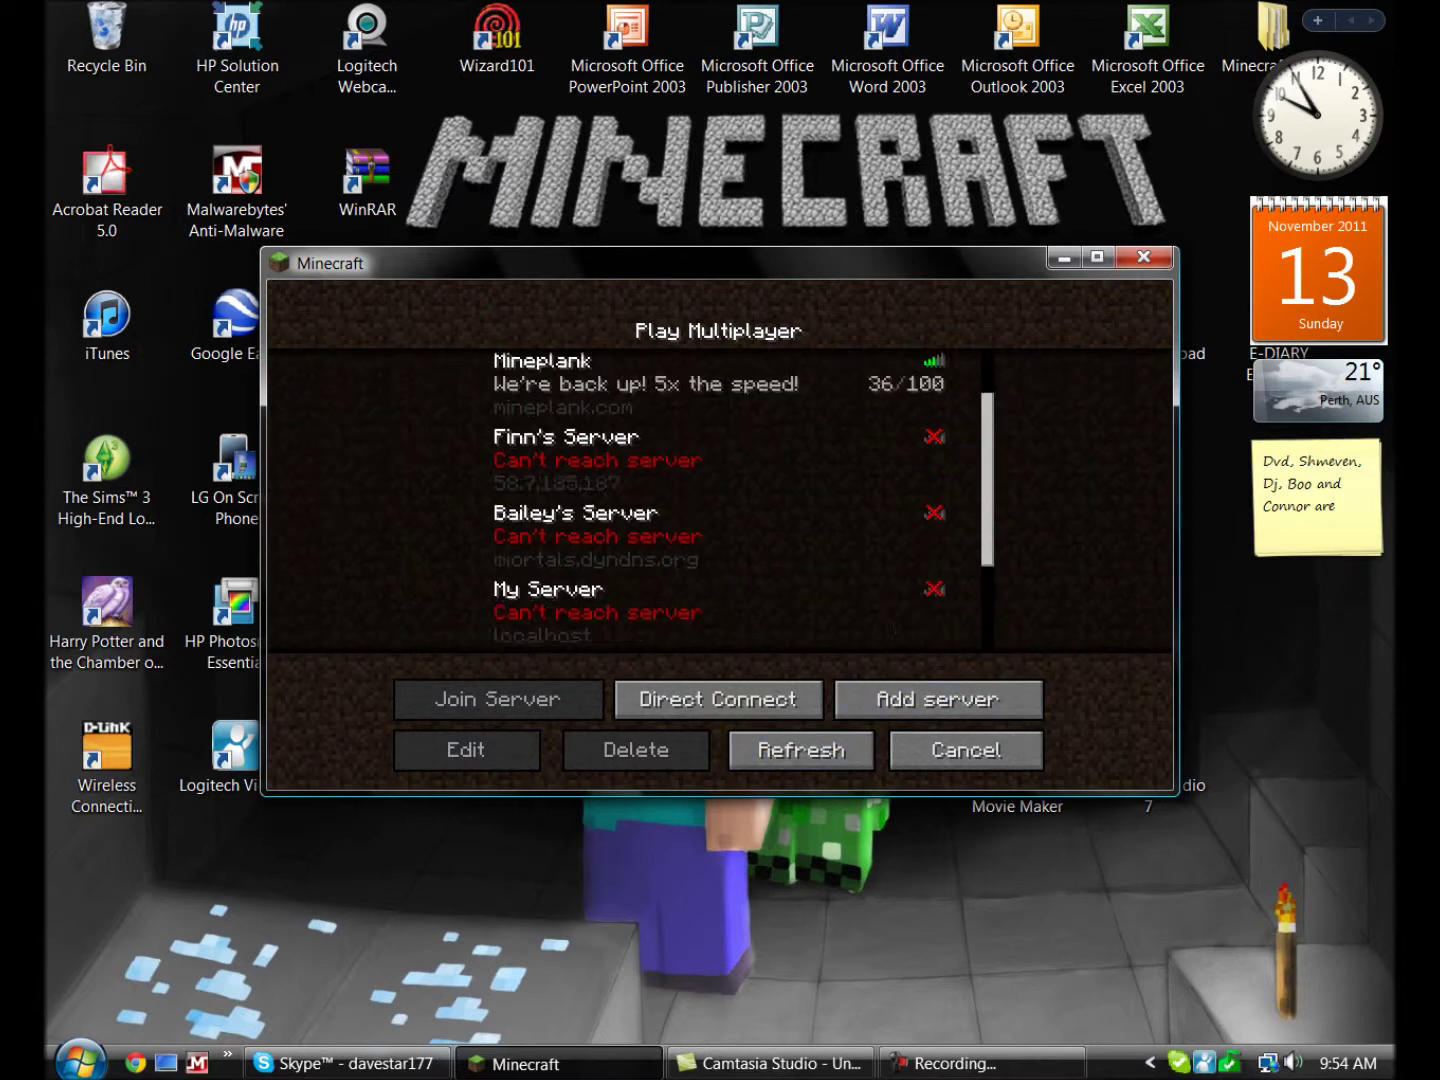
pyautogui.scroll(2, 720, 501)
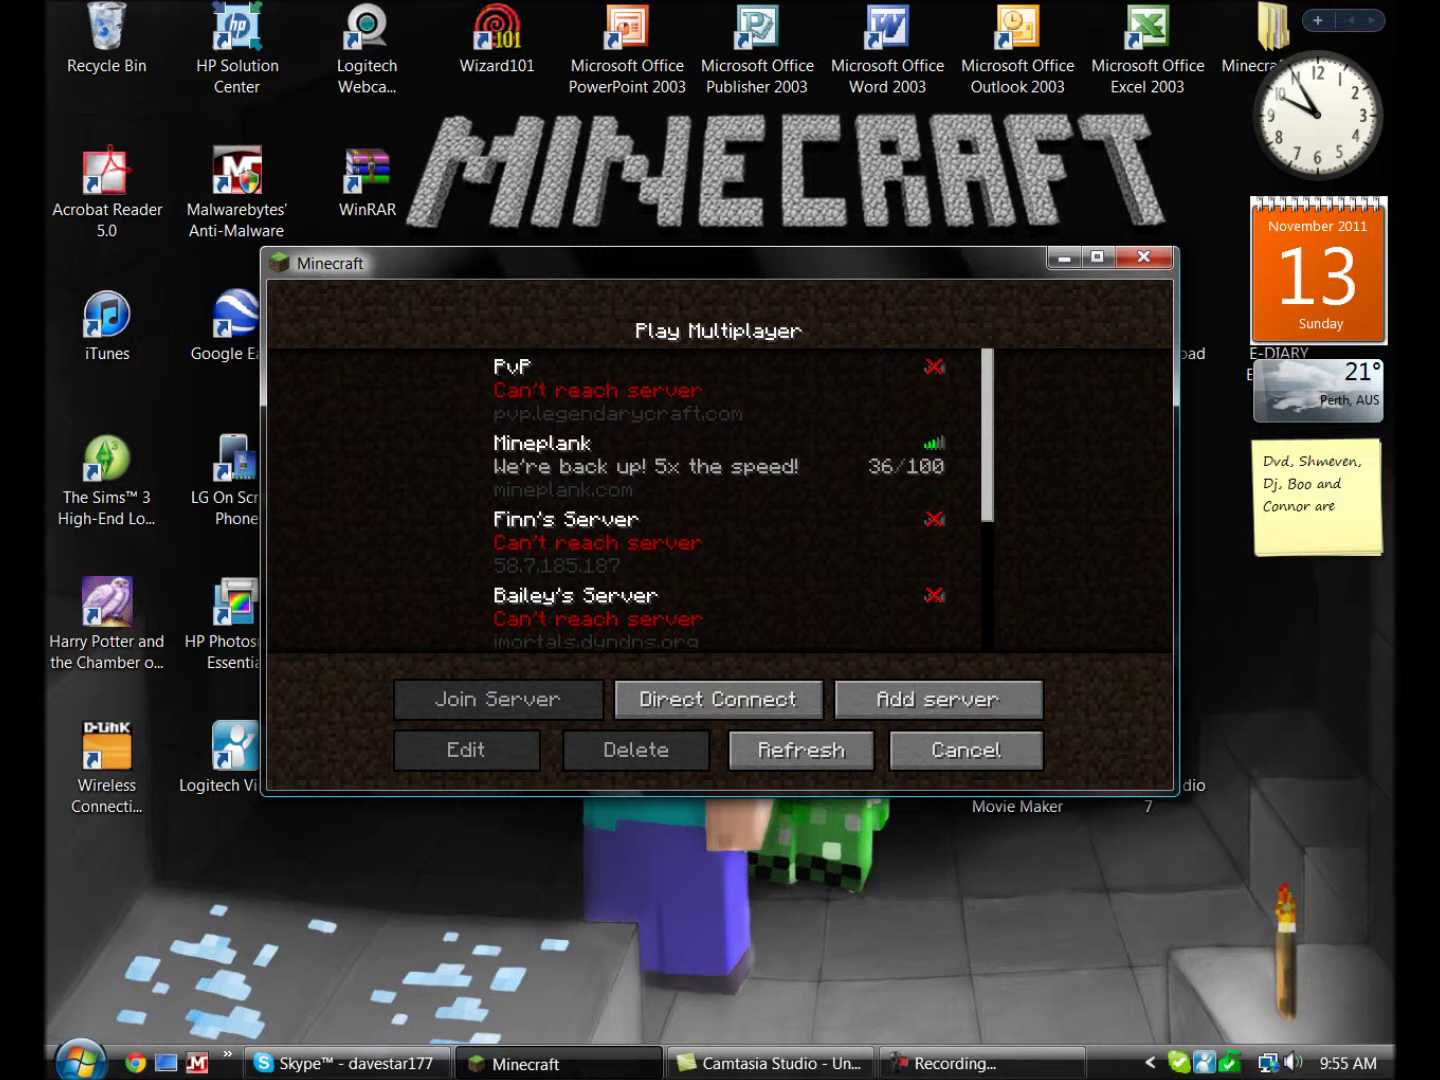
# Select the PvP entry and refresh repeatedly; PvP stays unreachable while Mineplank answers.
pyautogui.click(720, 390)
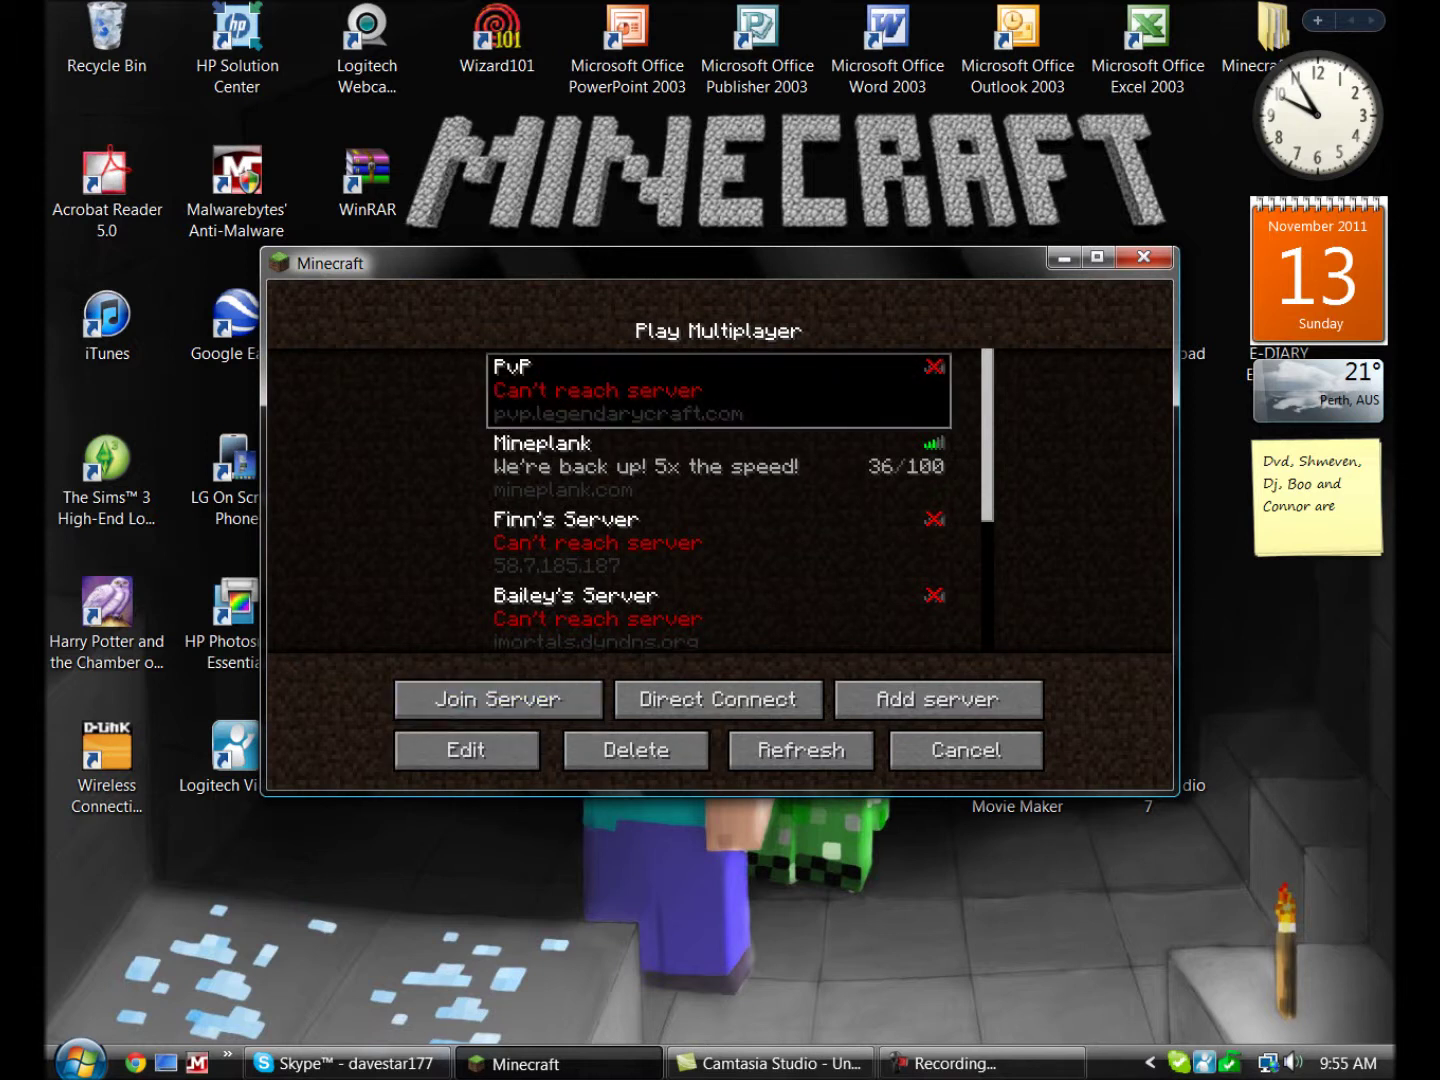
pyautogui.click(802, 749)
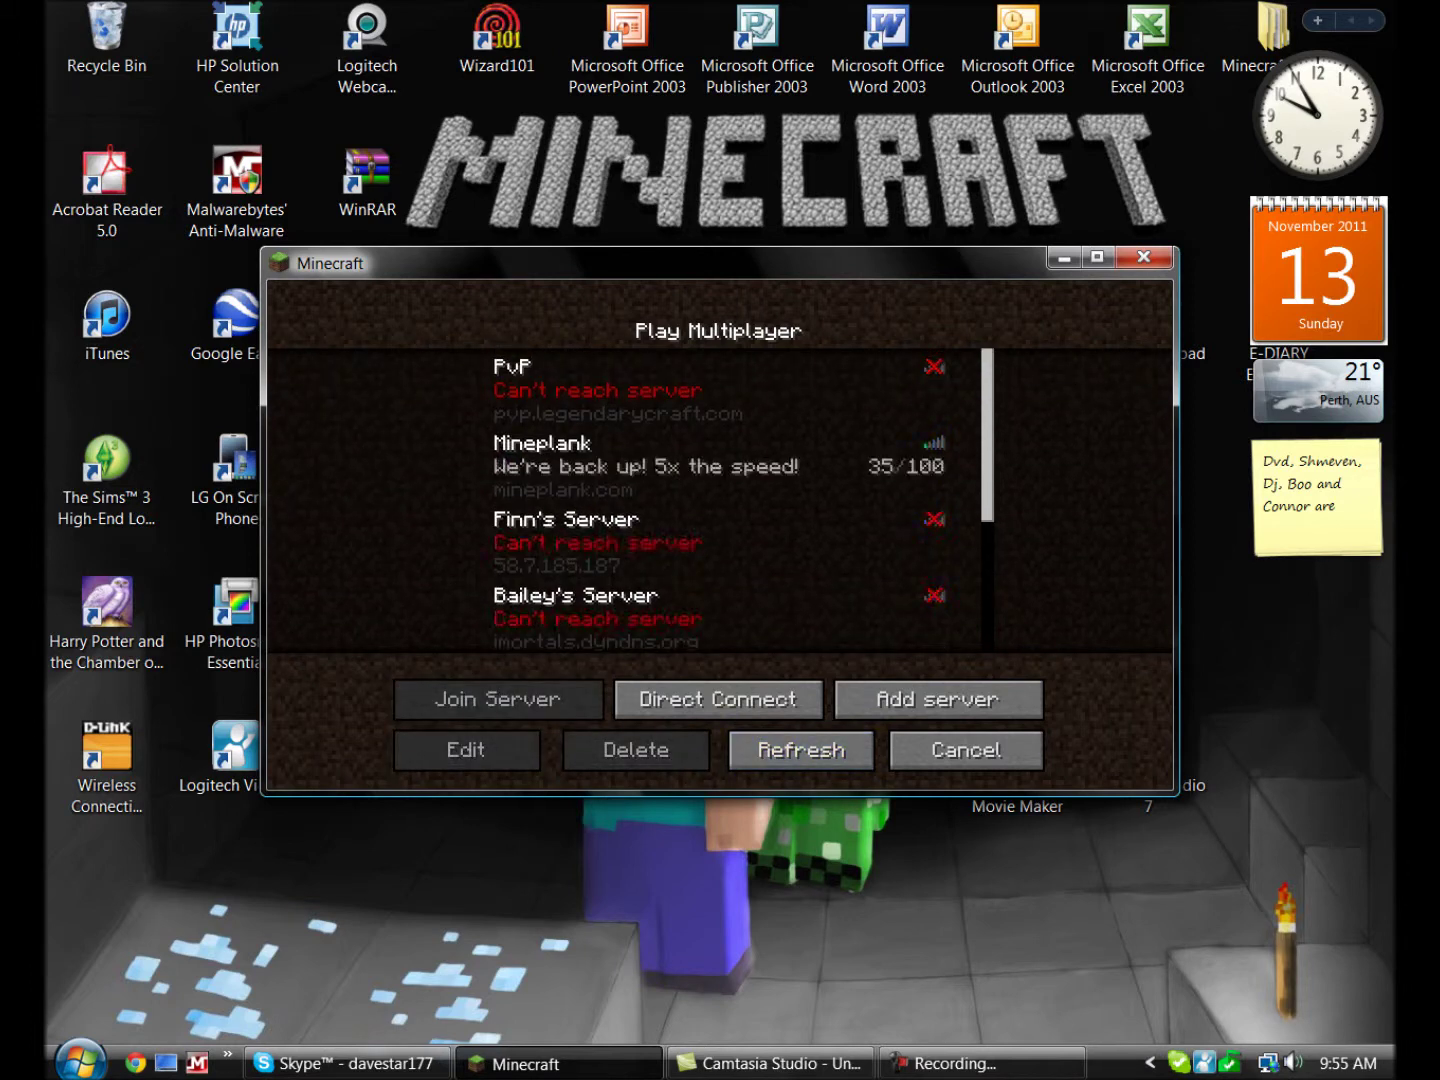
pyautogui.click(802, 750)
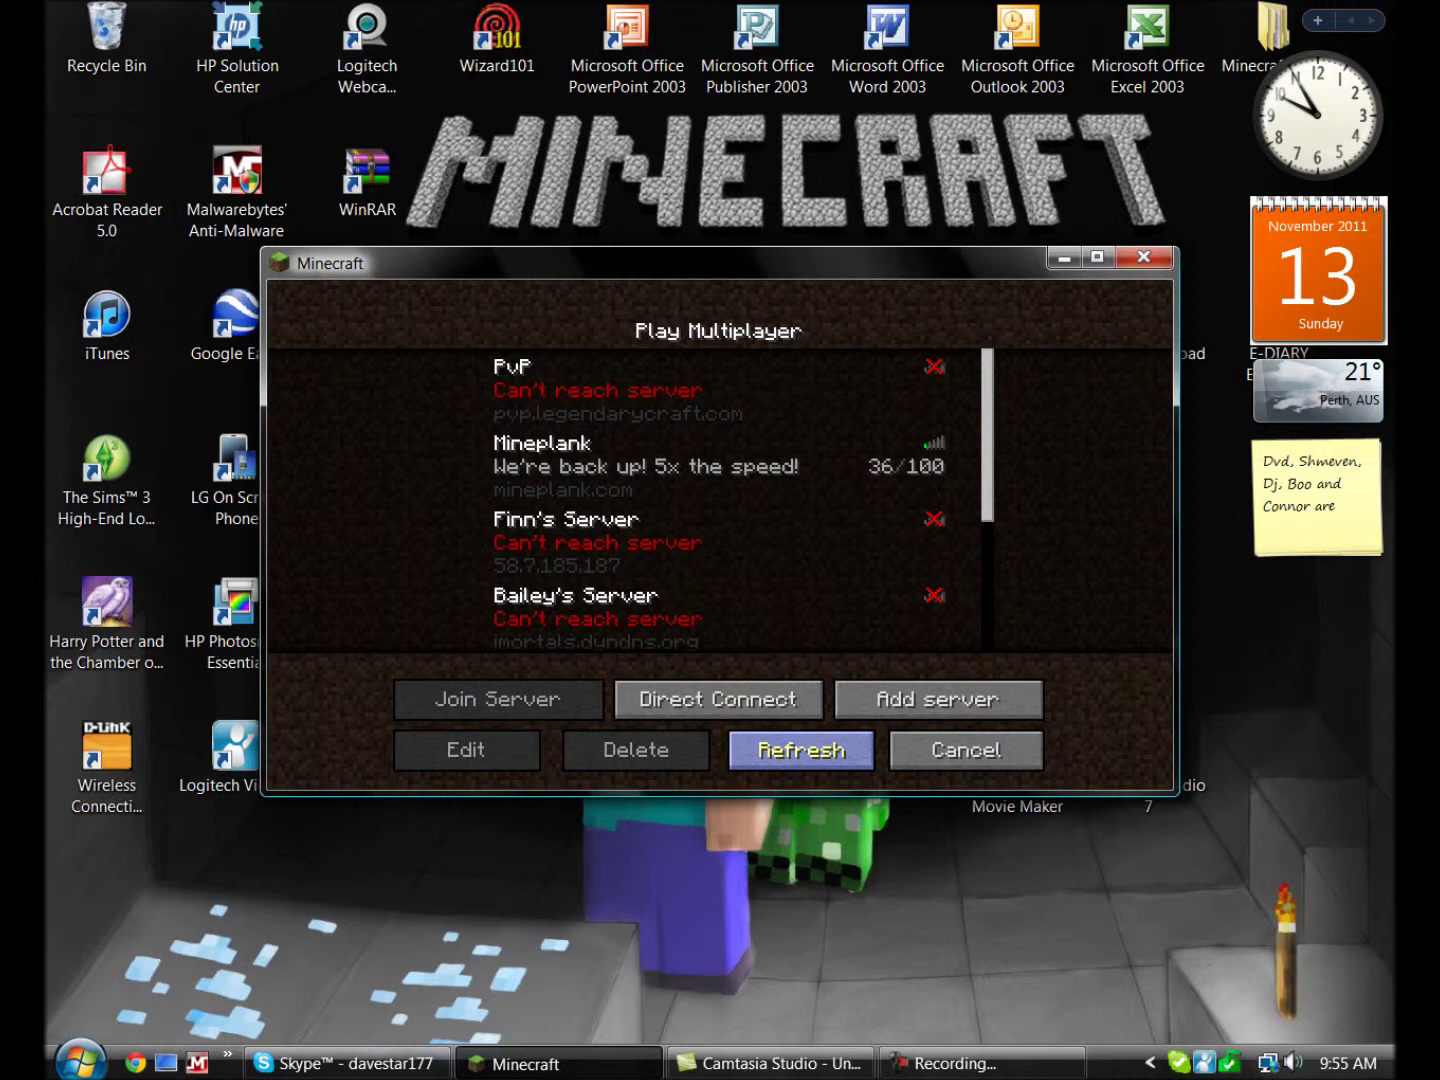
pyautogui.click(801, 750)
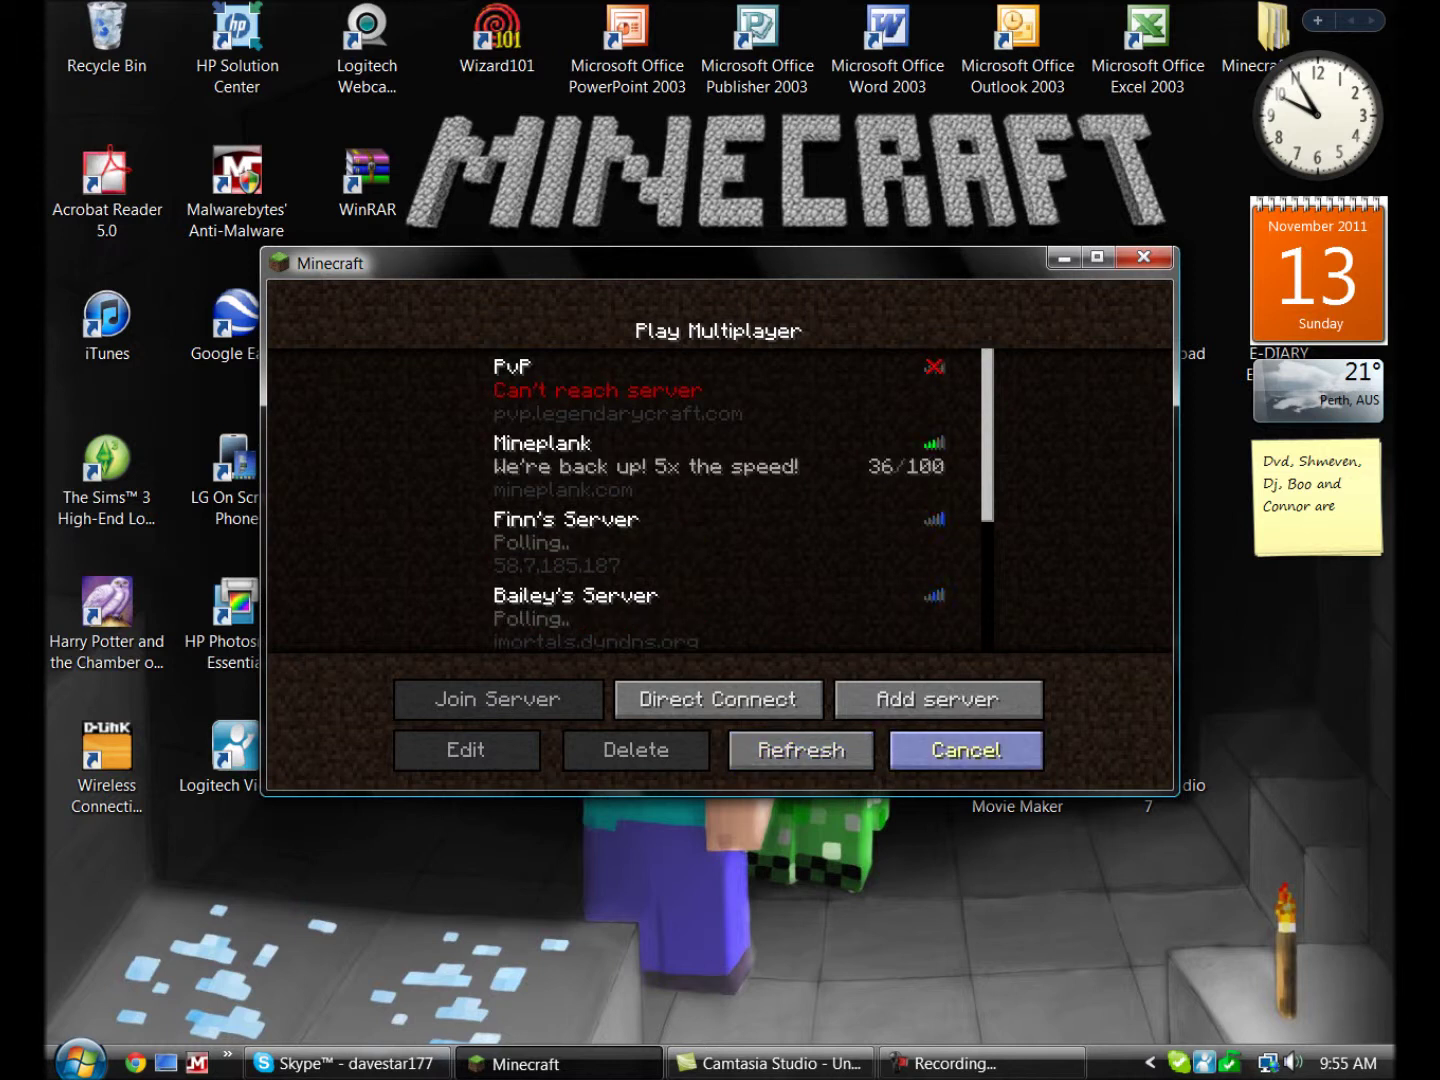
pyautogui.click(801, 750)
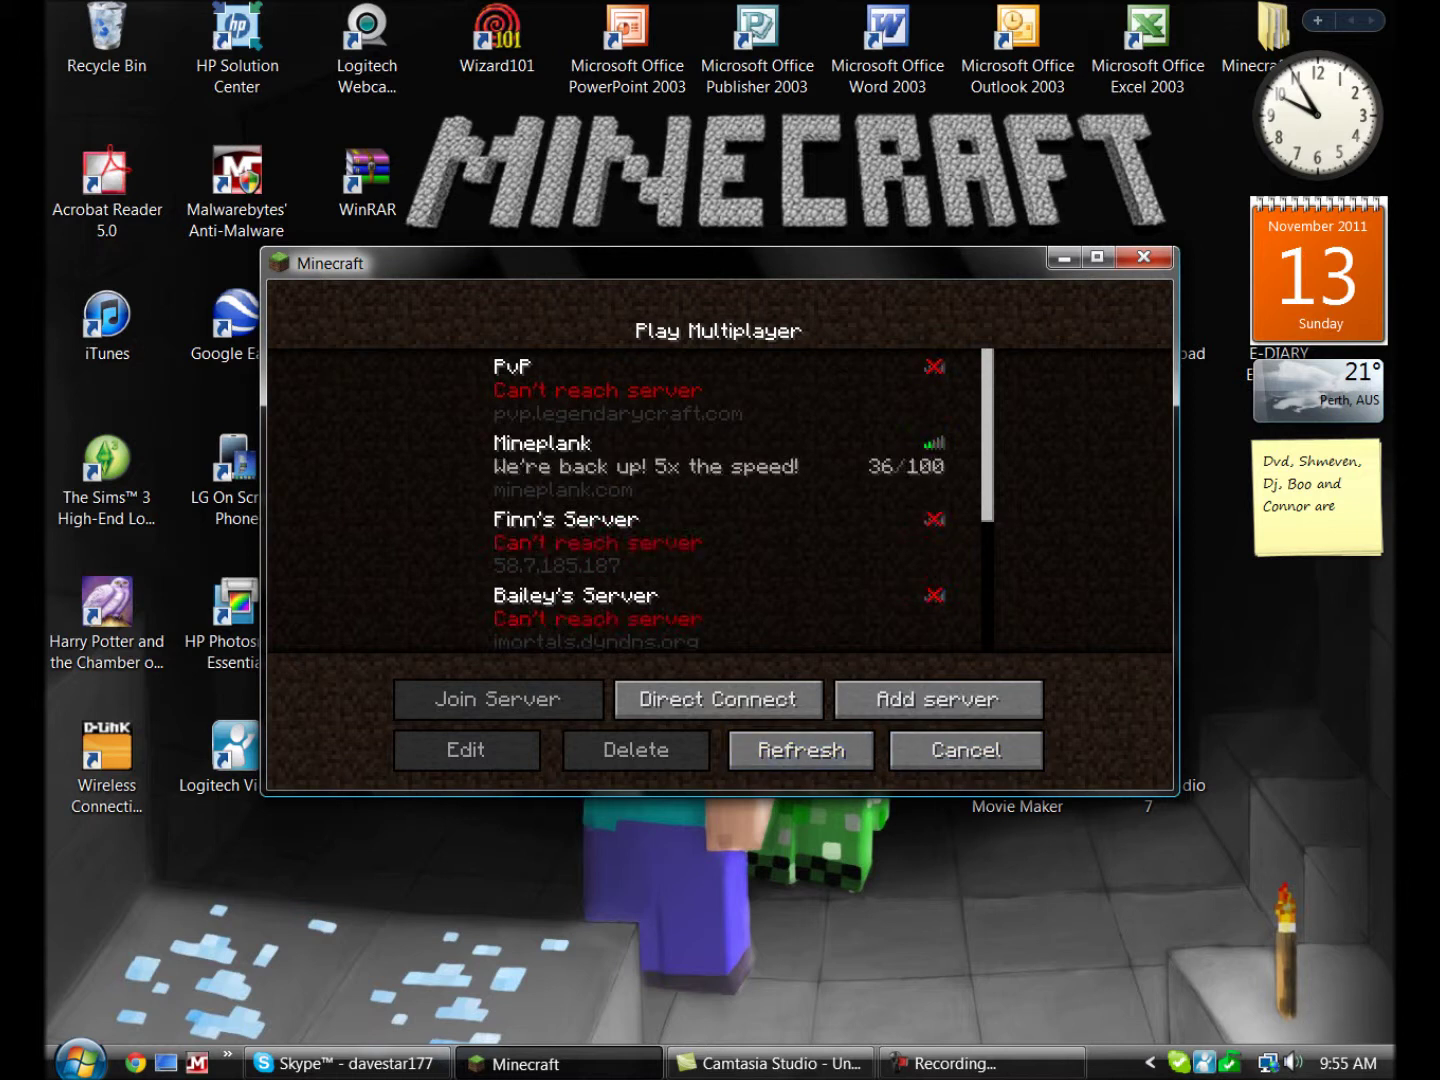
pyautogui.click(801, 750)
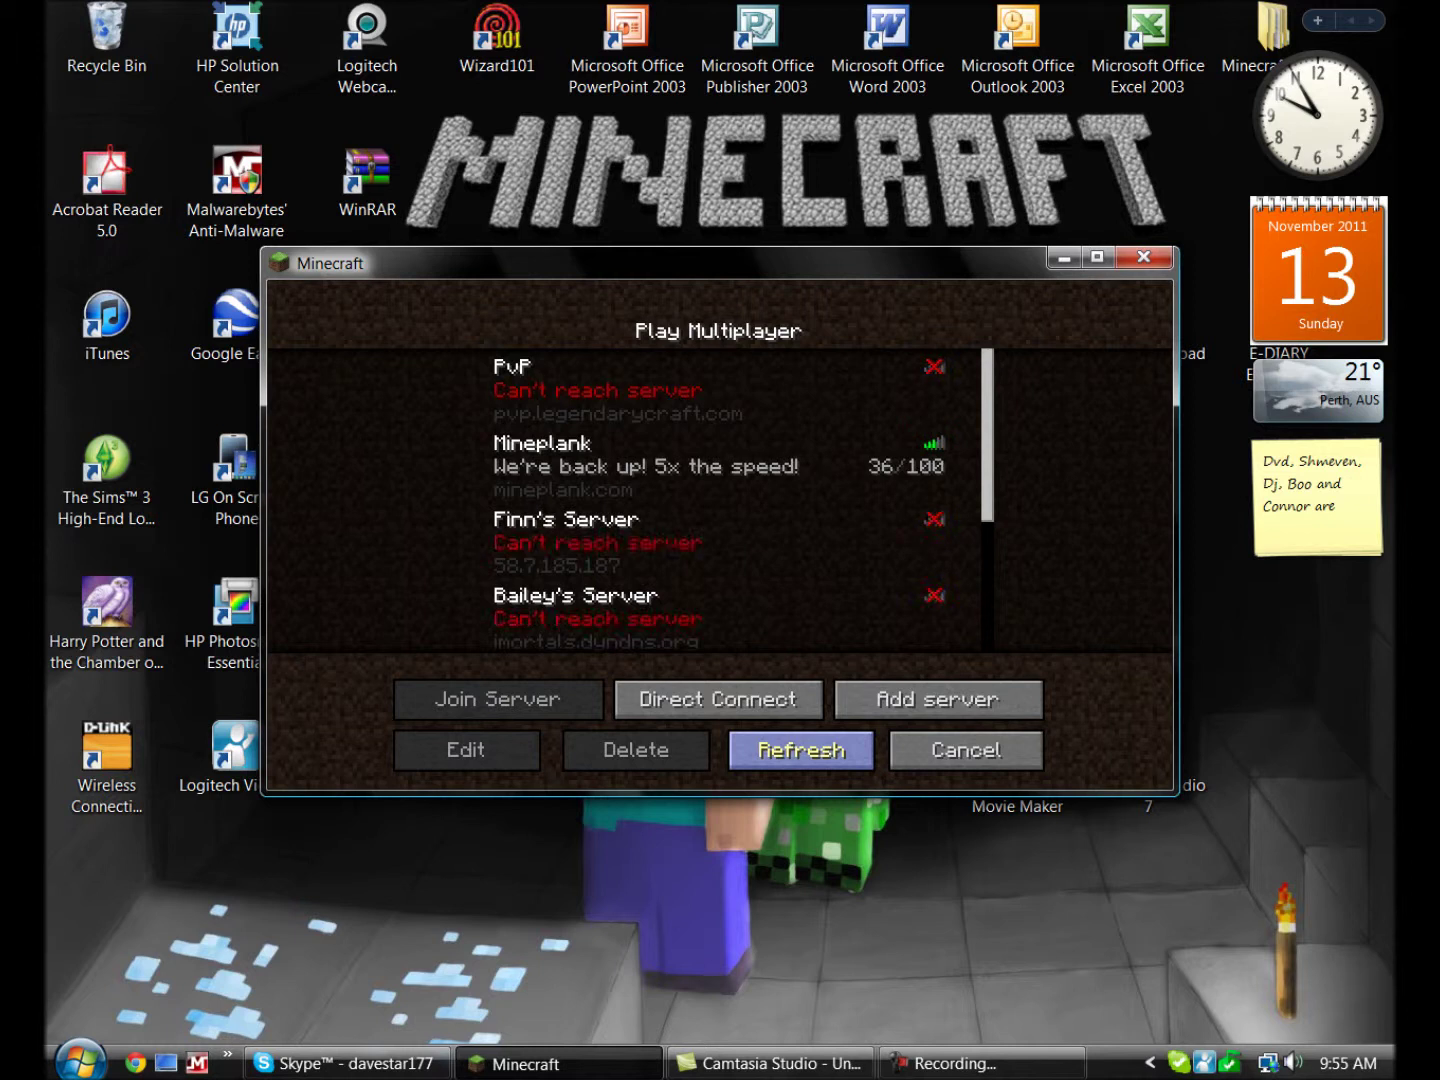
pyautogui.click(801, 749)
pyautogui.click(801, 749)
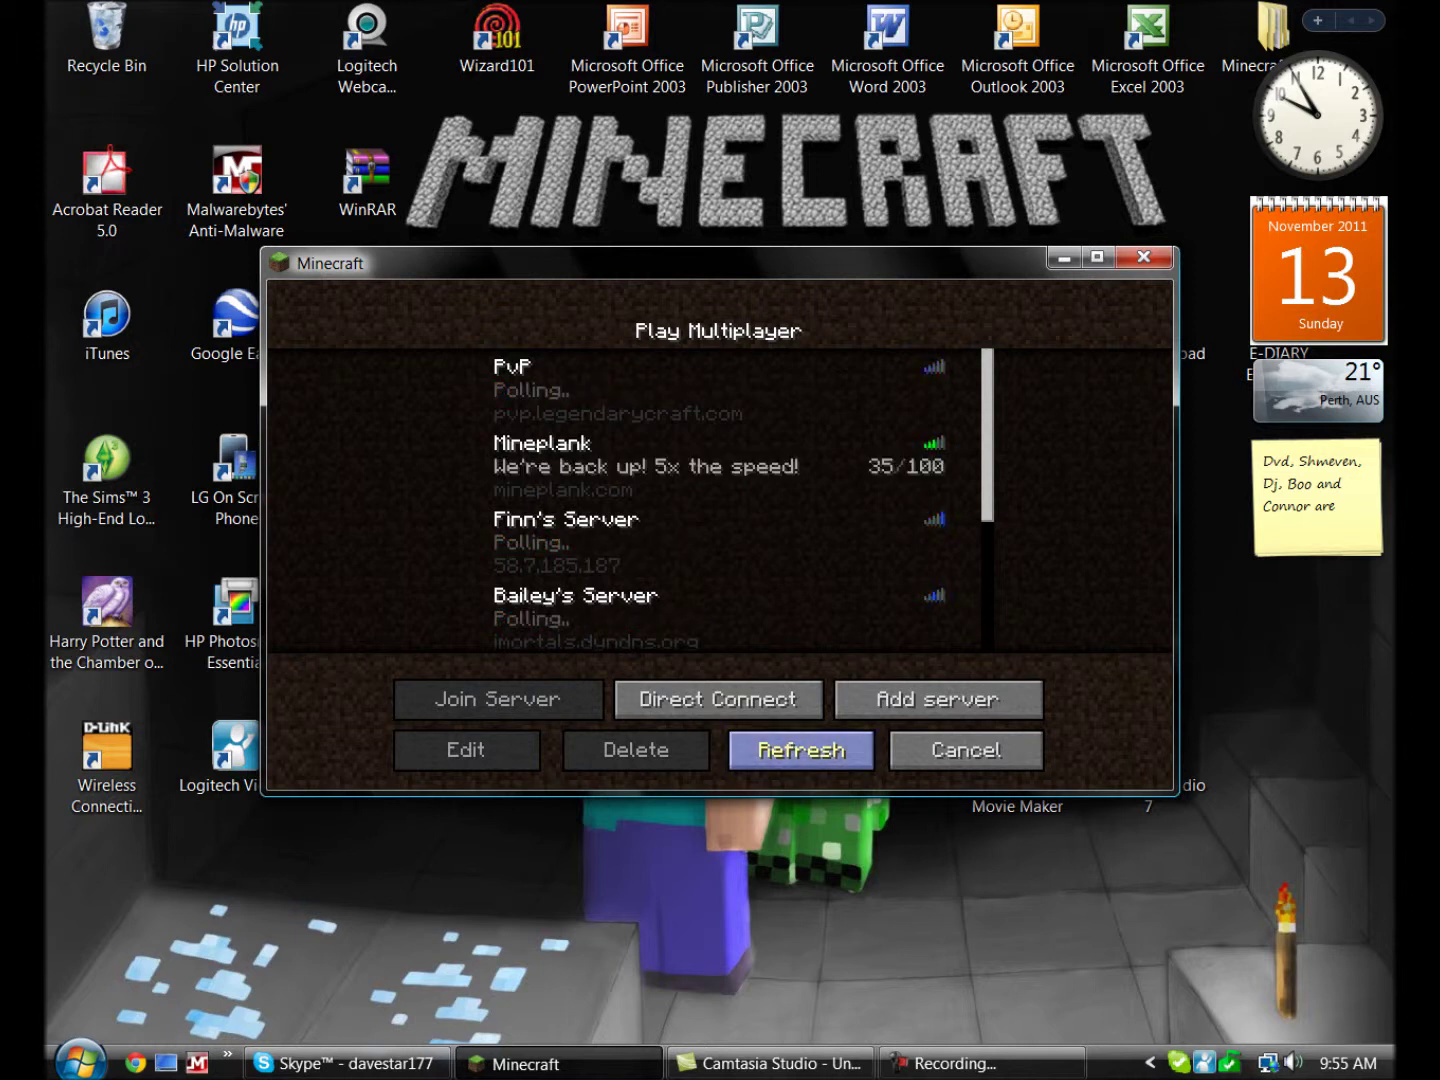
pyautogui.click(801, 749)
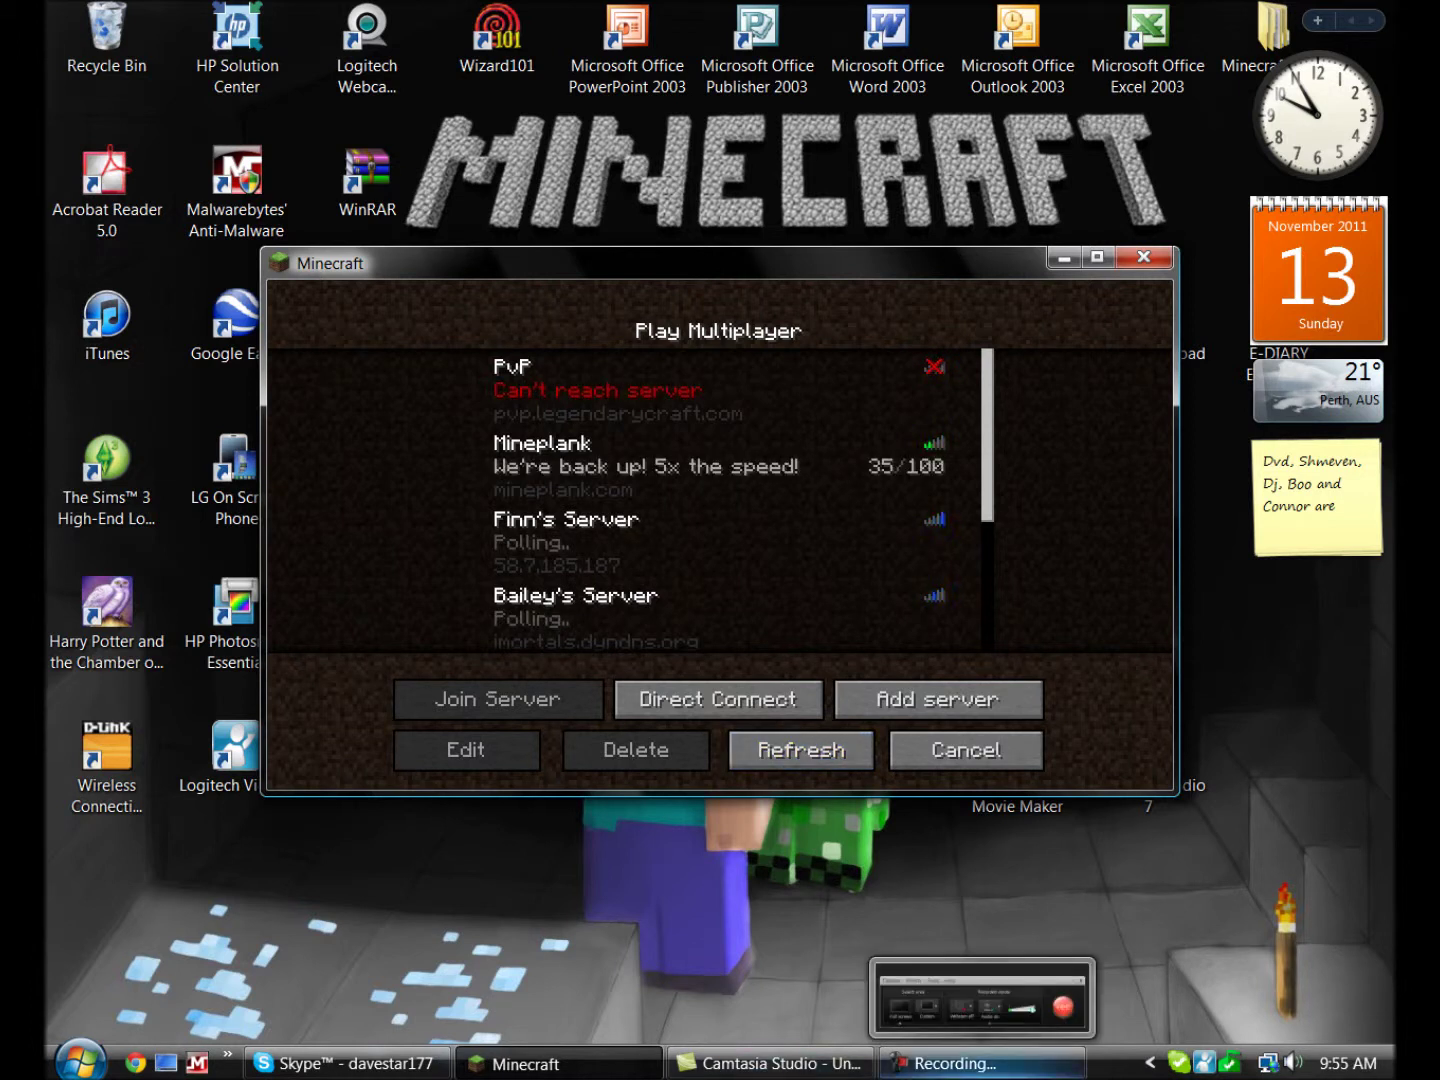
# Refocus the Minecraft window and refresh the server list three times.
pyautogui.click(968, 1063)
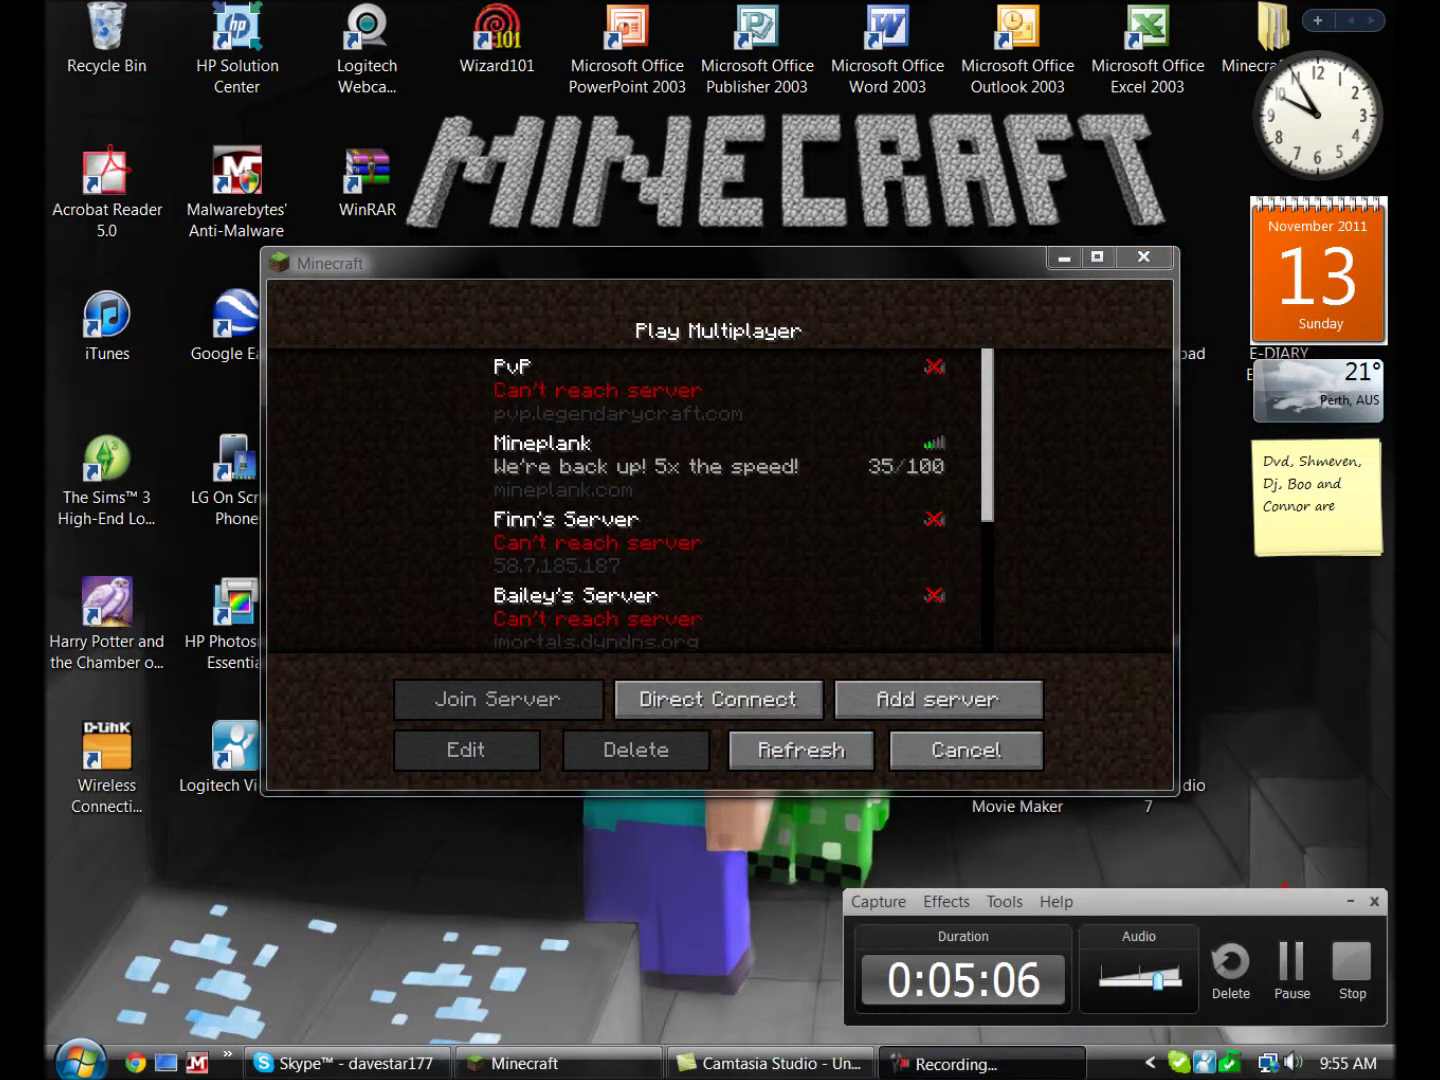
pyautogui.click(720, 562)
pyautogui.click(801, 749)
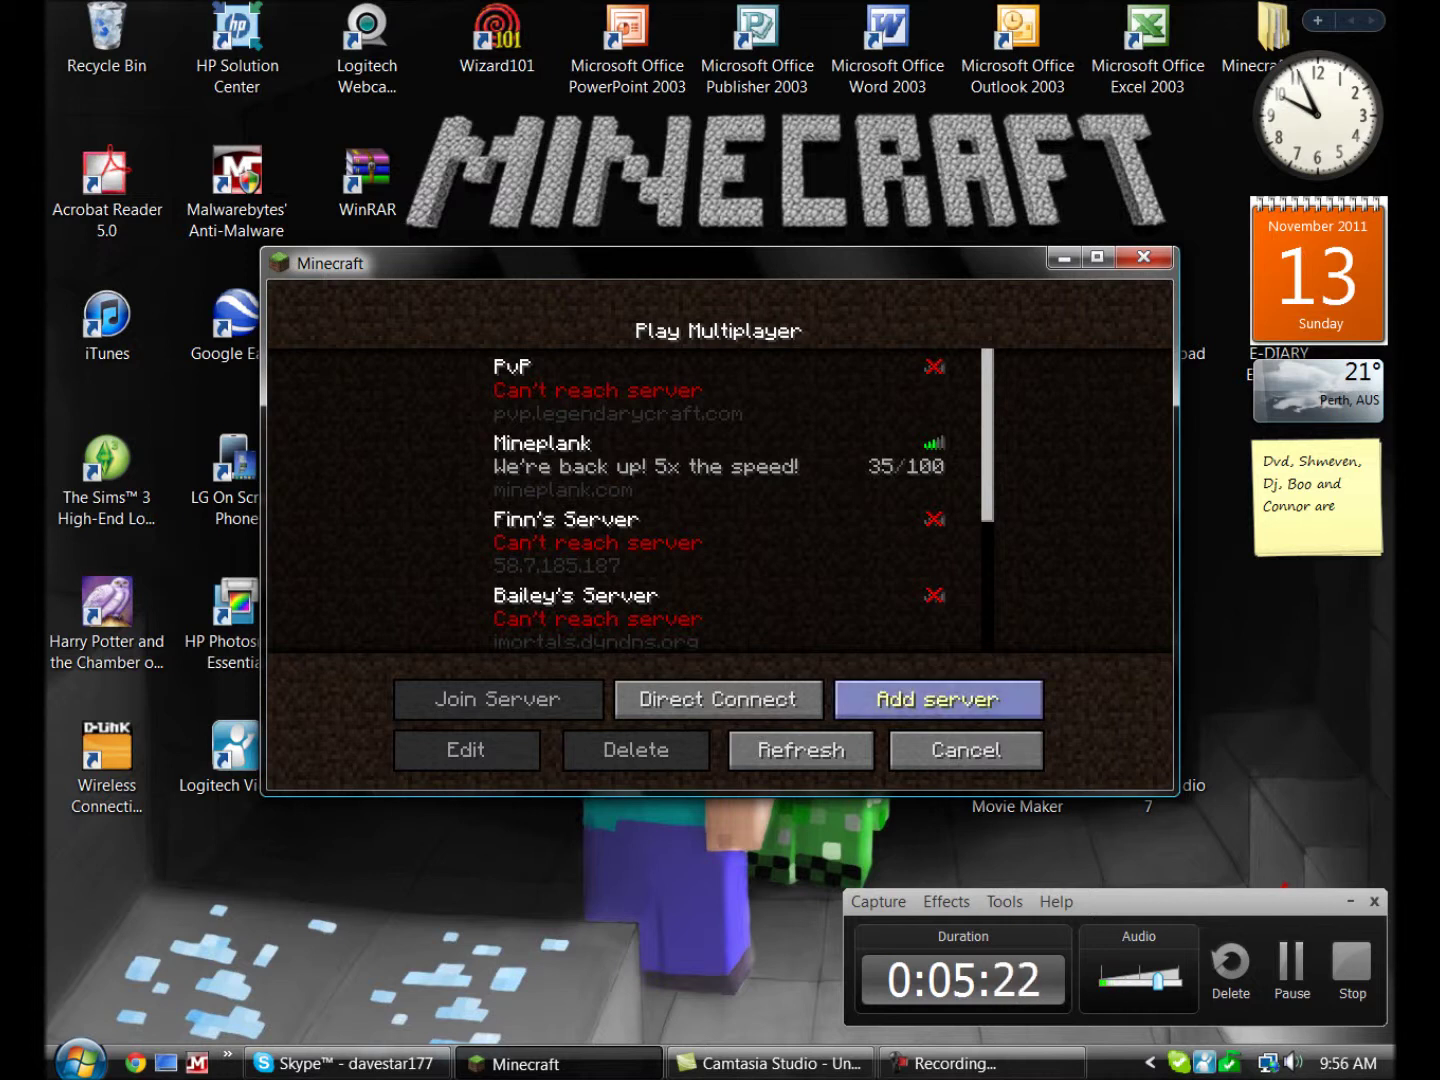
pyautogui.click(801, 750)
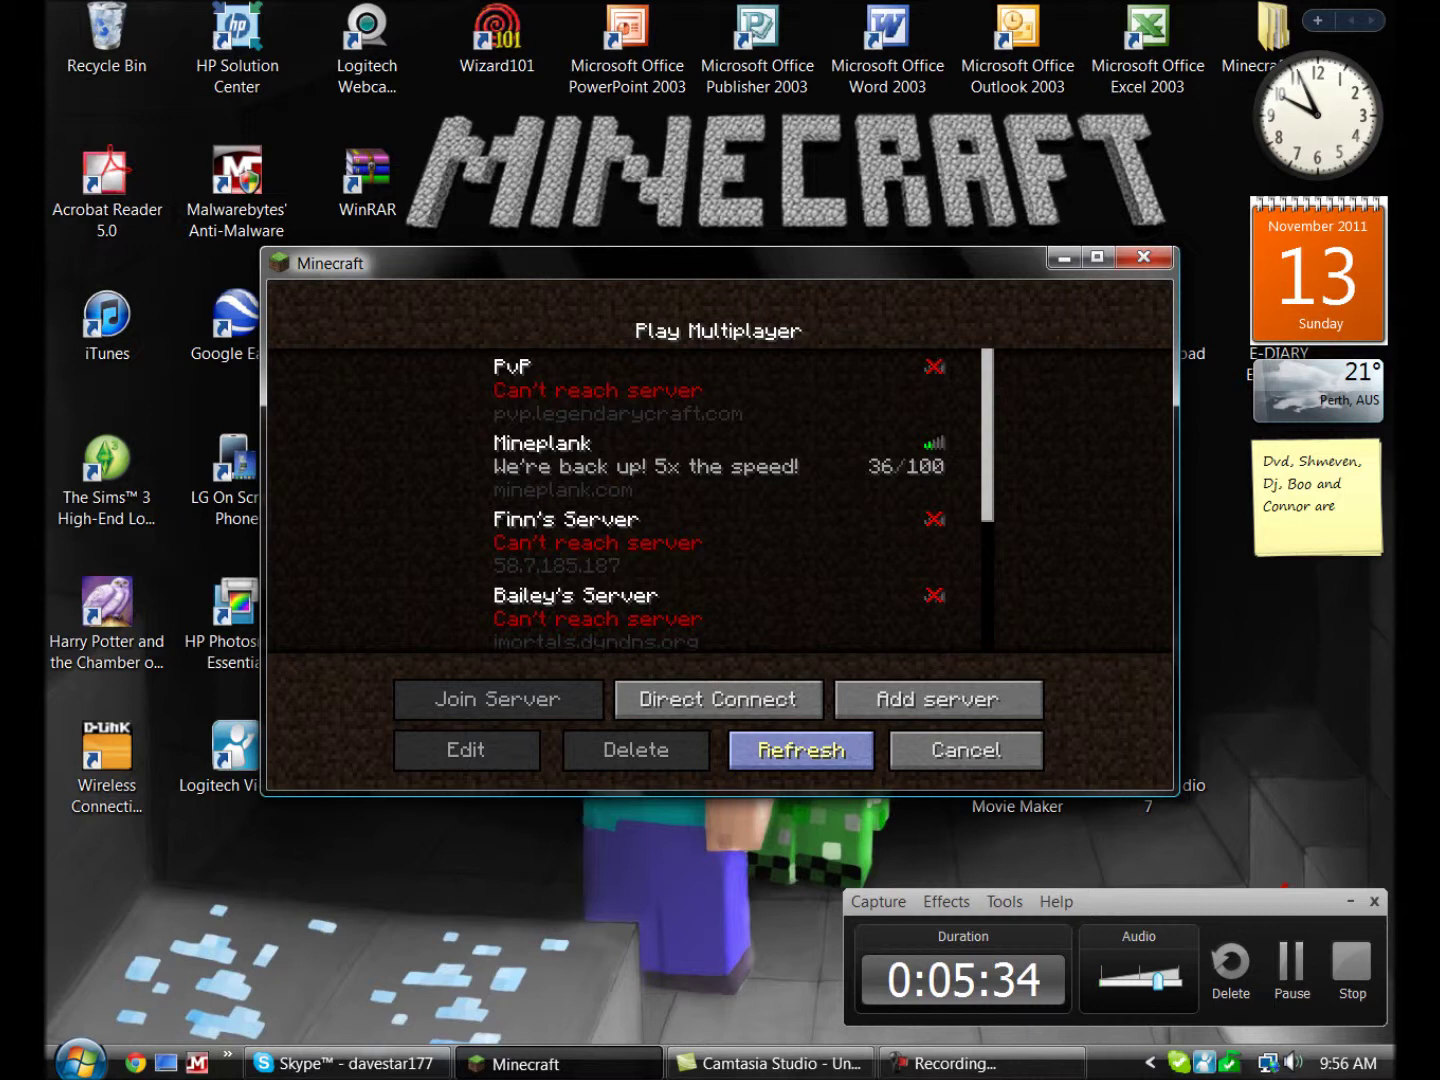
pyautogui.click(800, 749)
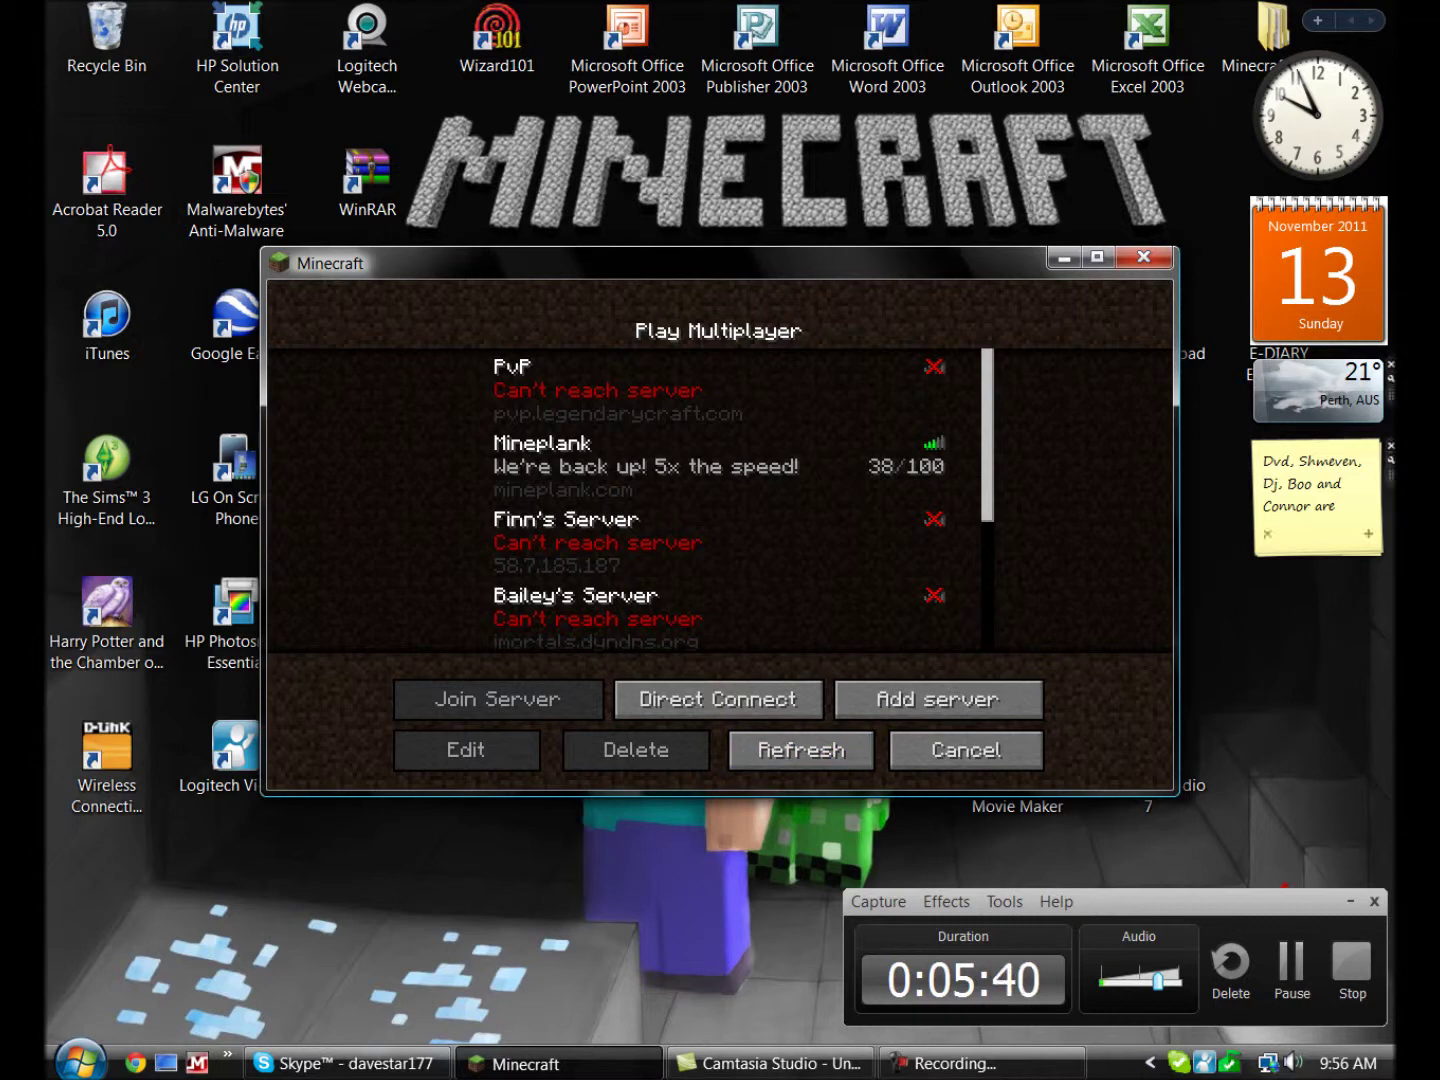
# Select PvP and refresh twice more; it still can't be reached.
pyautogui.click(934, 369)
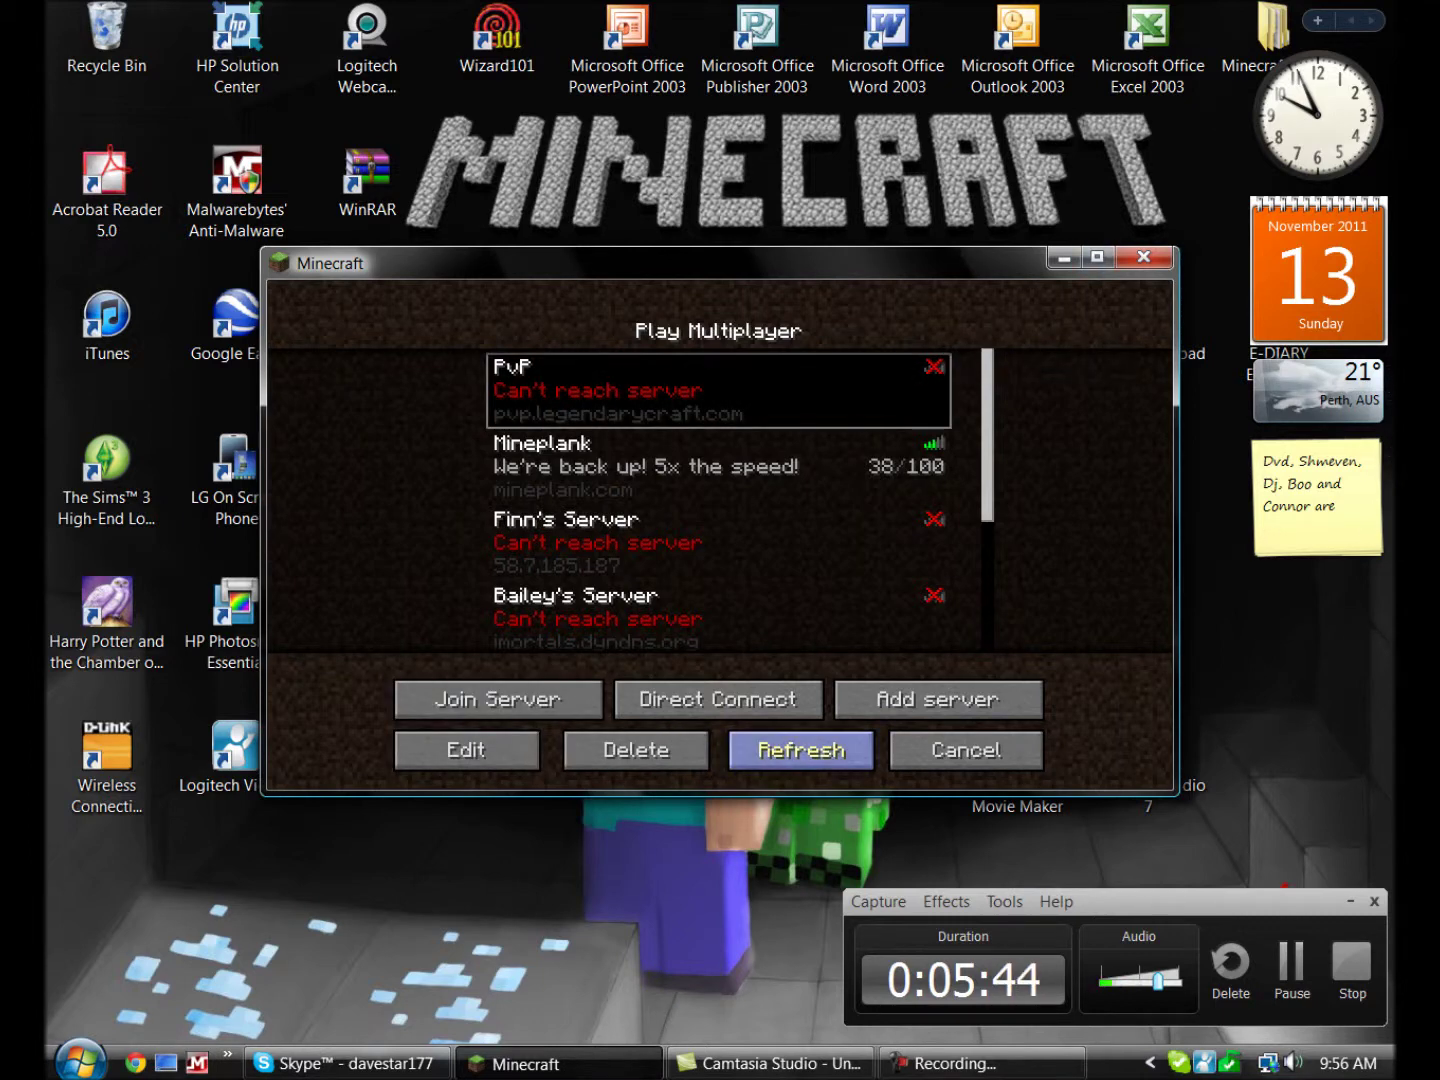
pyautogui.click(801, 750)
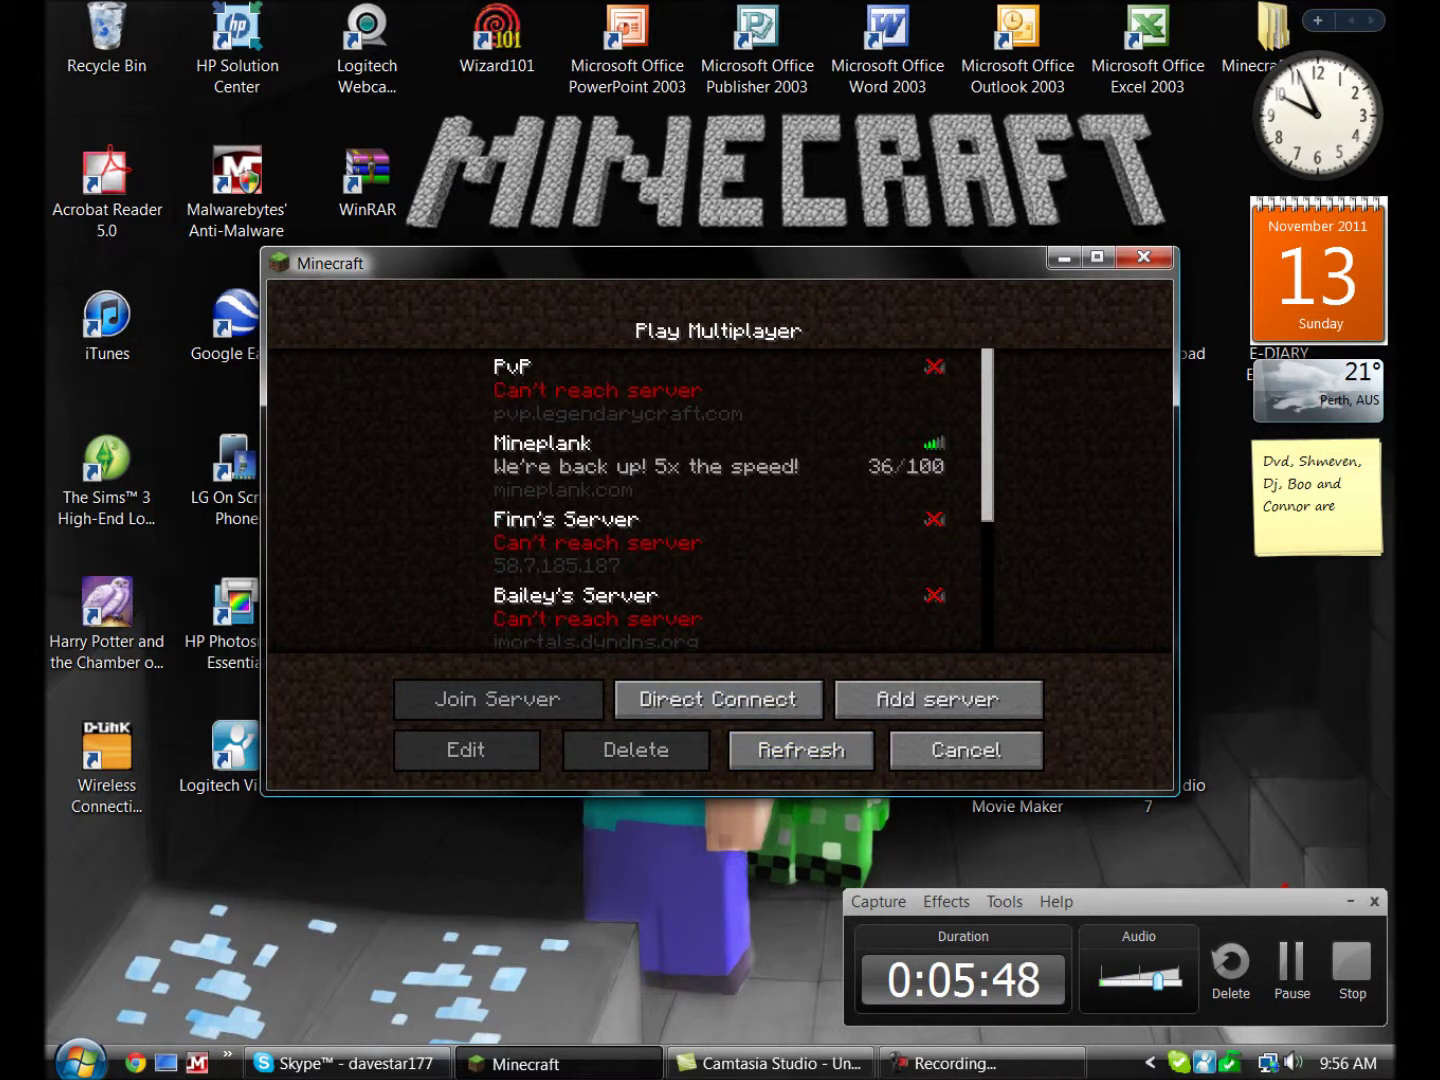
pyautogui.click(801, 749)
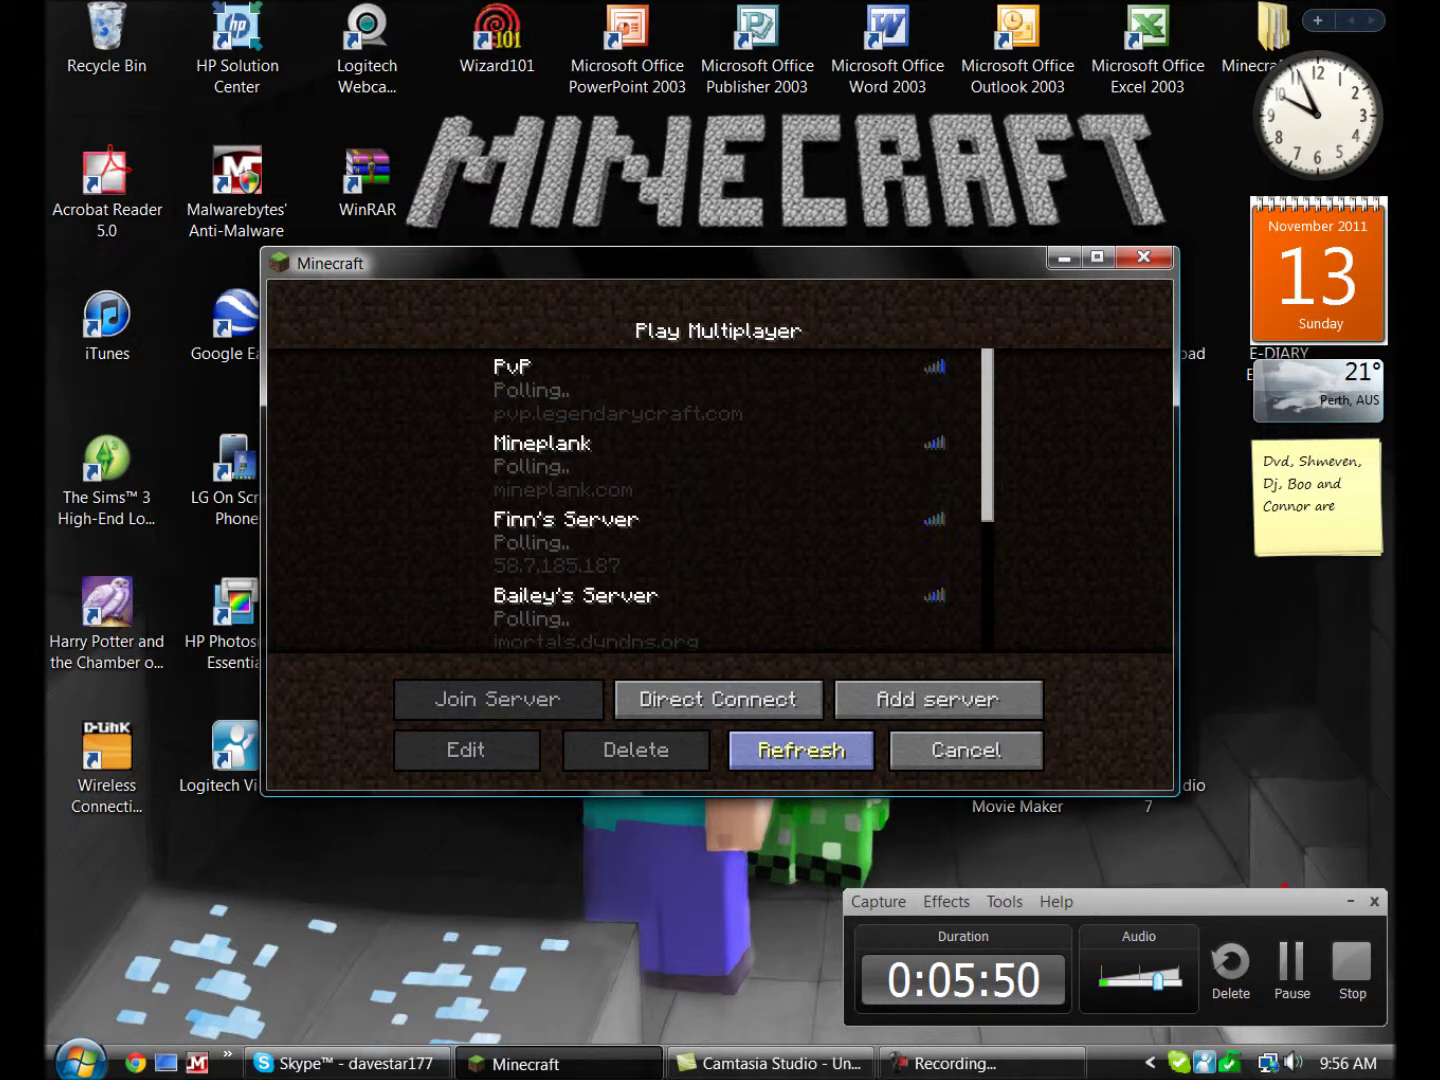